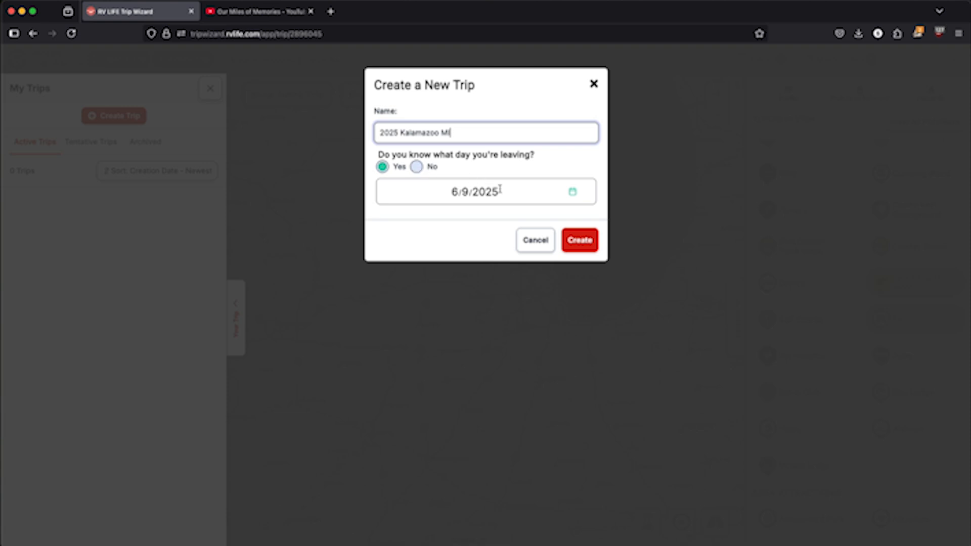
# Set the departure date of the 2025 Kalamazoo MI trip to 6/10/2025 and create the trip
pyautogui.click(573, 192)
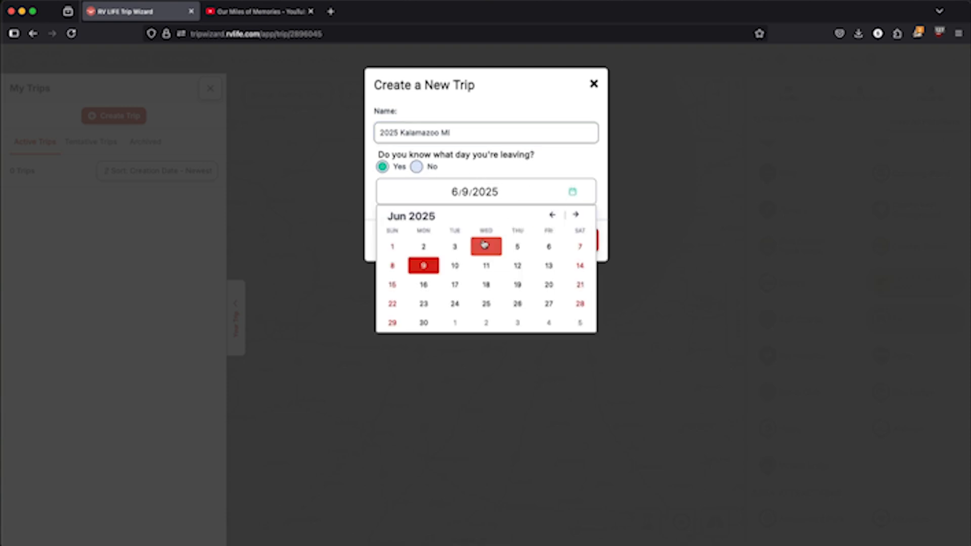
pyautogui.click(454, 266)
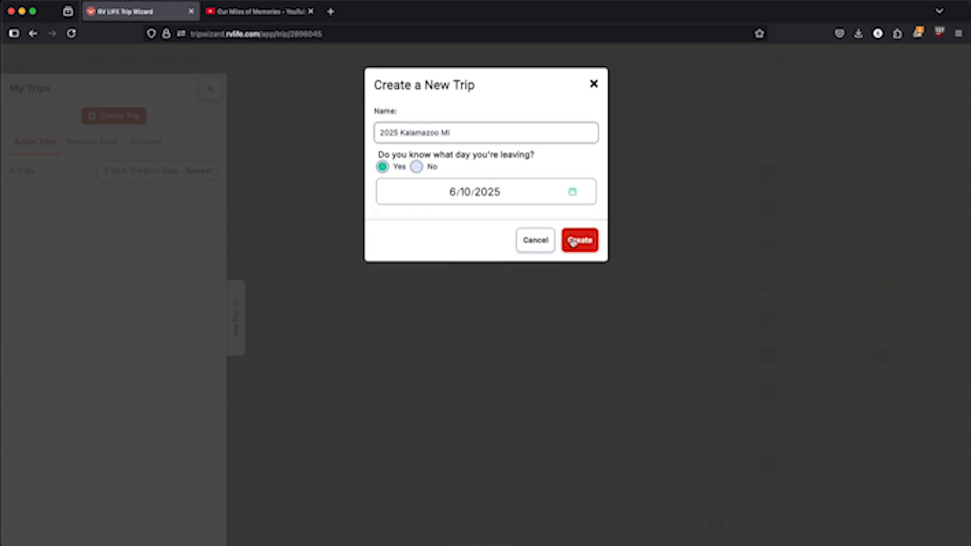
pyautogui.click(580, 240)
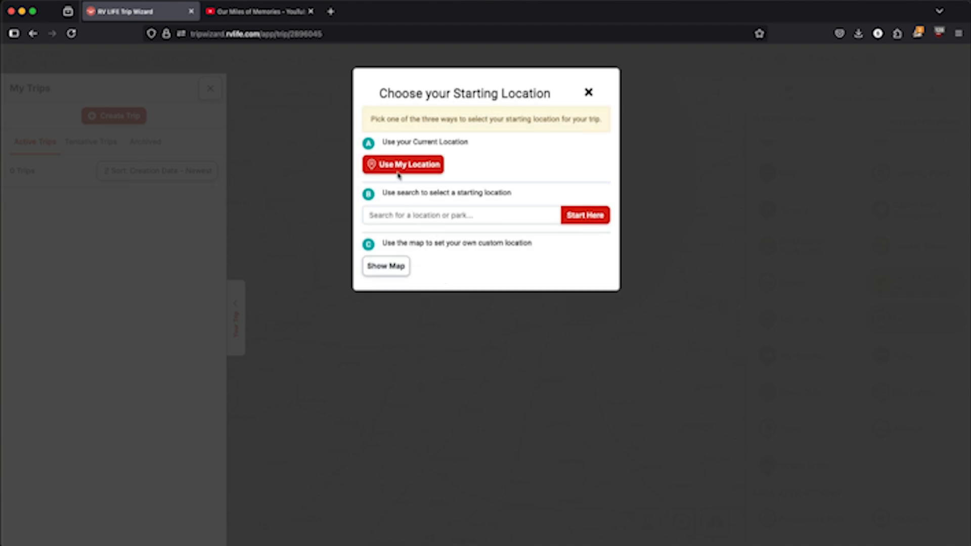
# Search for Rock Falls, IL, United States and use it as the trip's starting location
pyautogui.click(450, 221)
pyautogui.write('Ro')
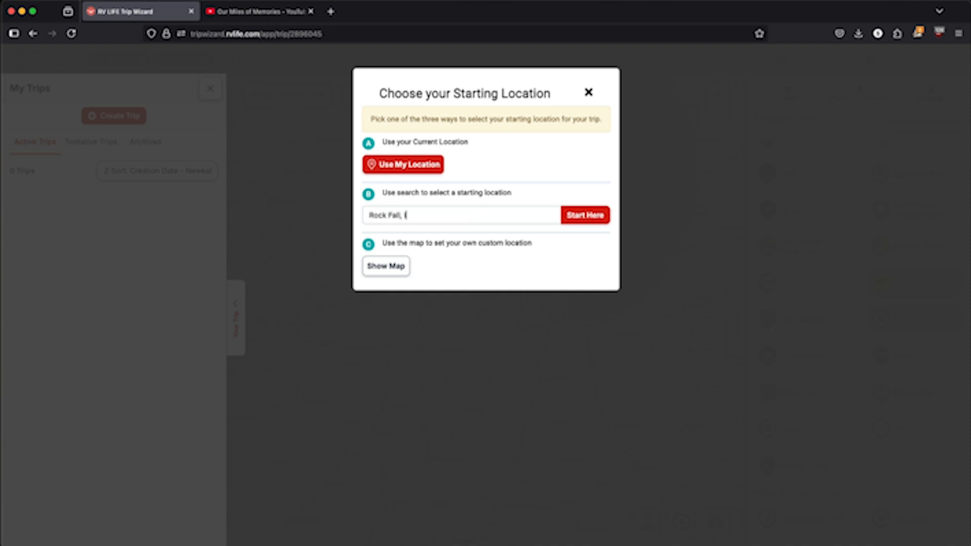
pyautogui.write('ck Falls, IL')
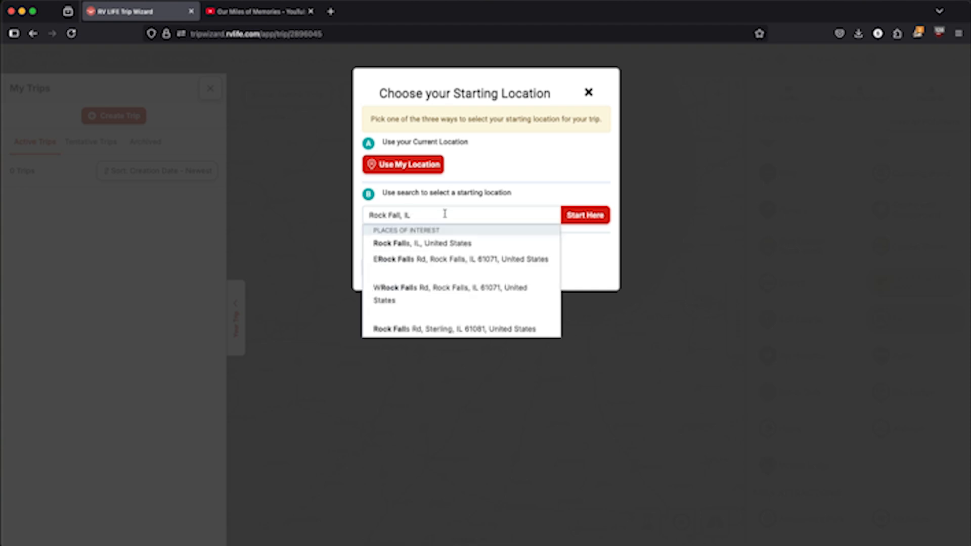
pyautogui.click(414, 244)
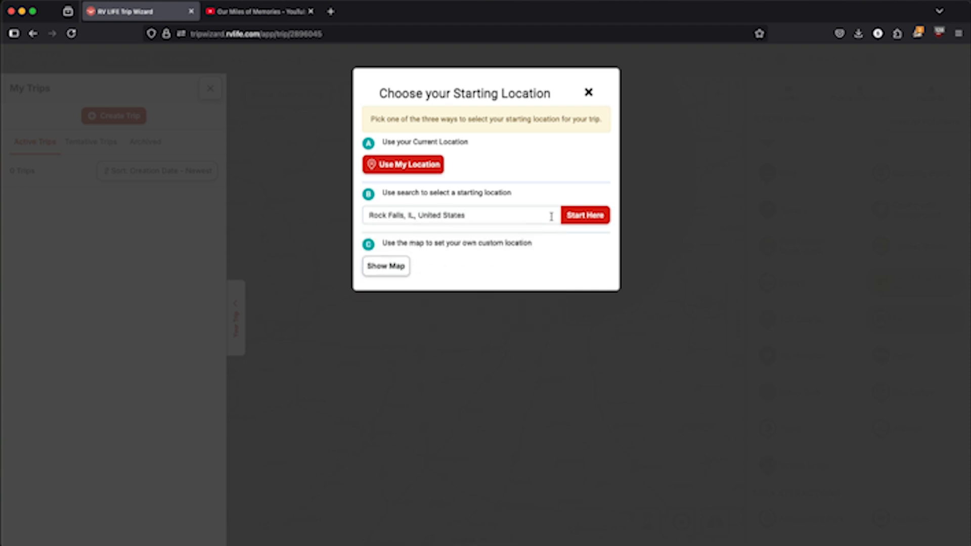
pyautogui.click(585, 215)
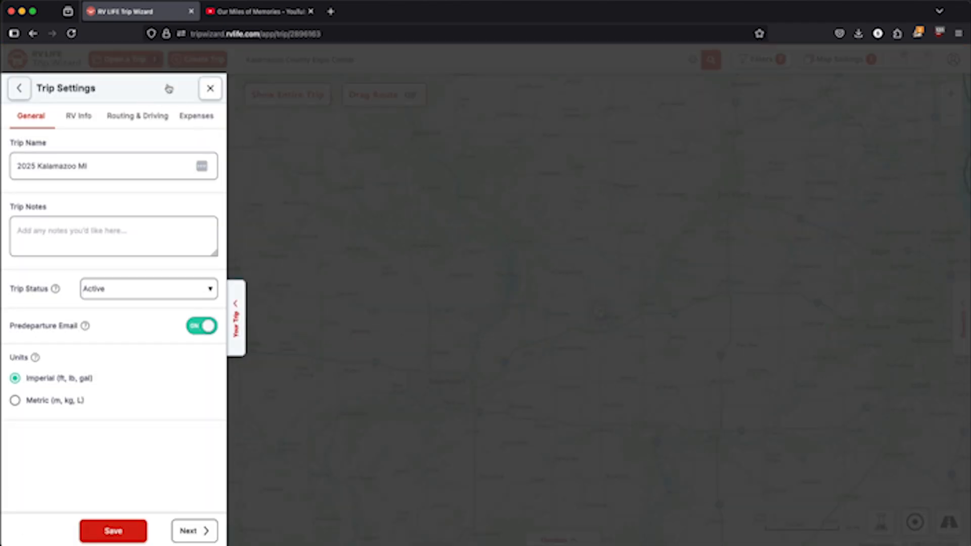
# Look through the trip's RV info, routing and driving, expenses and general settings
pyautogui.click(81, 120)
pyautogui.click(135, 116)
pyautogui.click(198, 116)
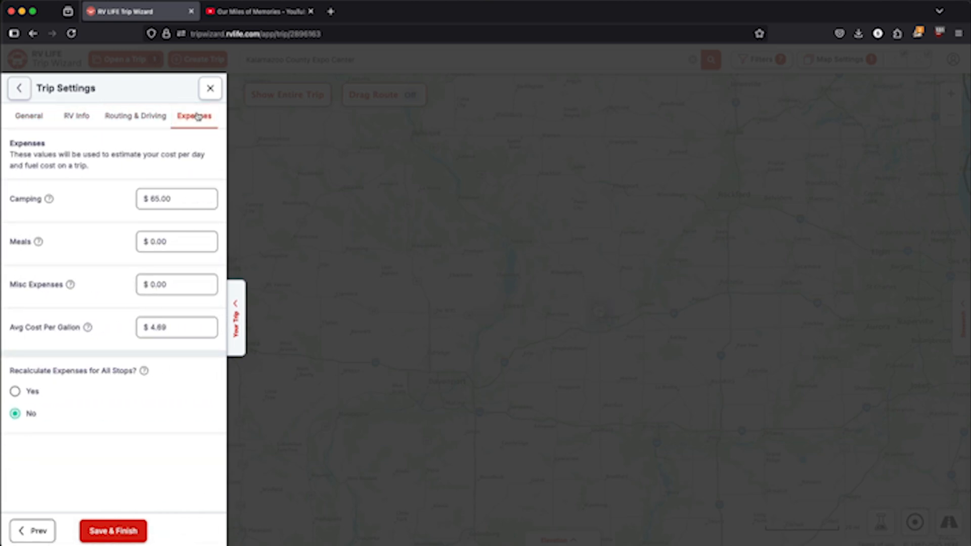
pyautogui.click(76, 115)
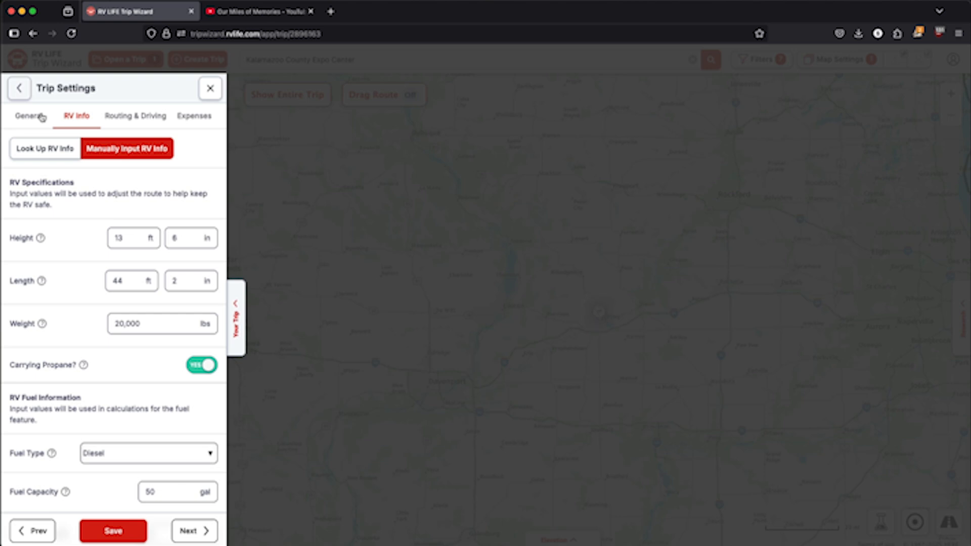
pyautogui.click(42, 117)
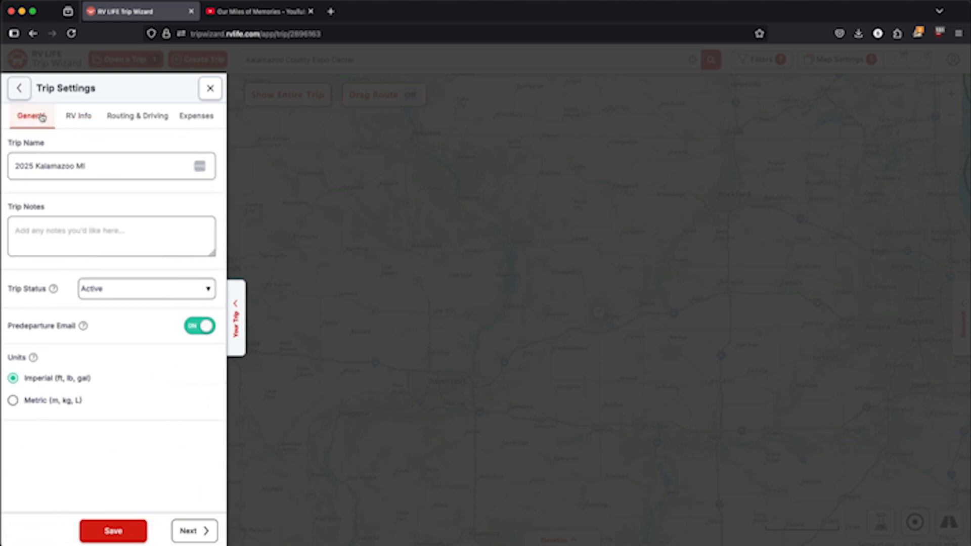
# Set the RV's length to 45 ft 0 in in the trip's RV specifications
pyautogui.click(77, 117)
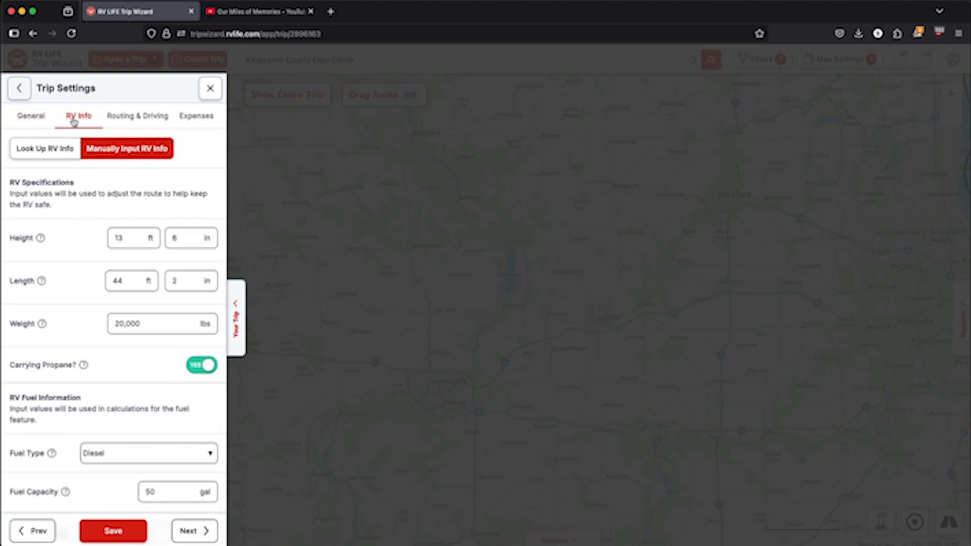
pyautogui.moveTo(131, 236); pyautogui.dragTo(98, 237)
pyautogui.moveTo(190, 235); pyautogui.dragTo(150, 238)
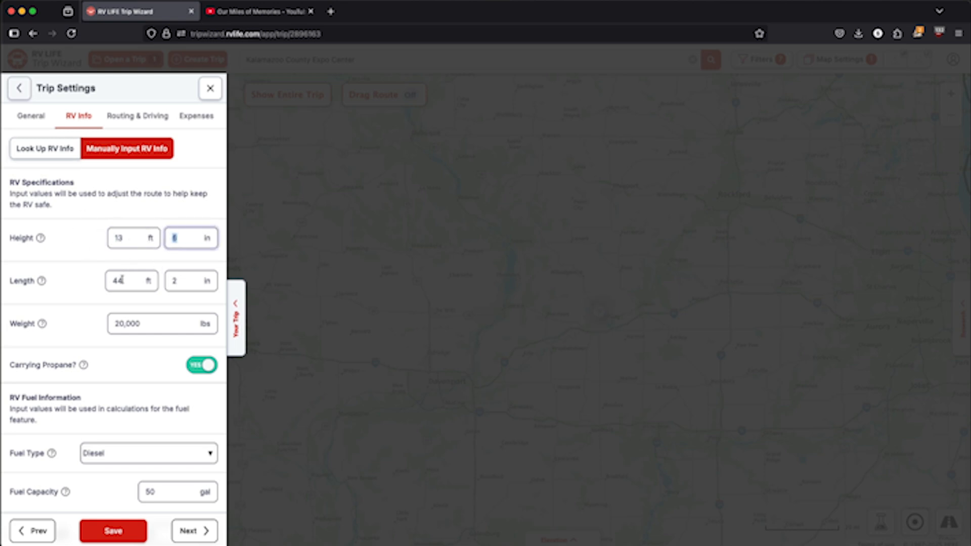
pyautogui.moveTo(130, 280); pyautogui.dragTo(103, 281)
pyautogui.click(136, 280)
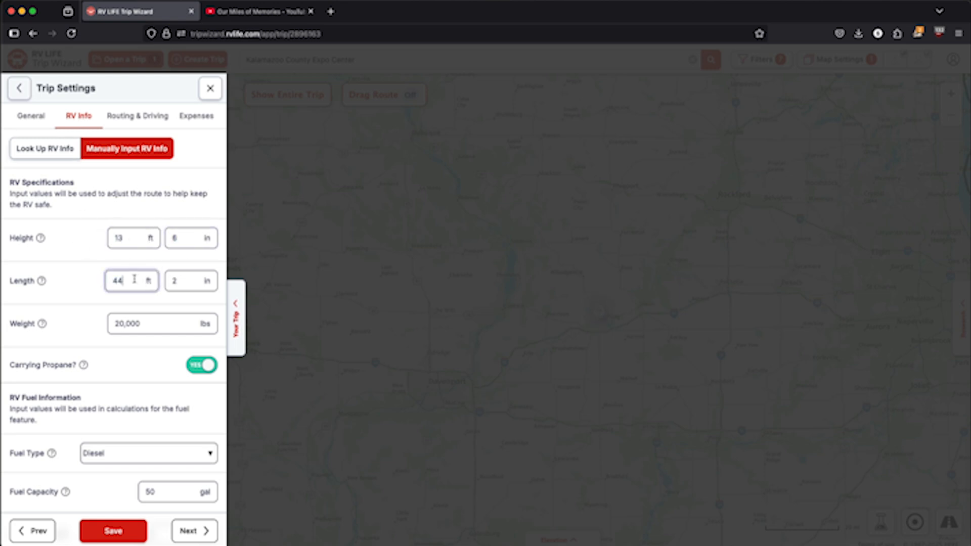
pyautogui.moveTo(195, 282); pyautogui.dragTo(162, 283)
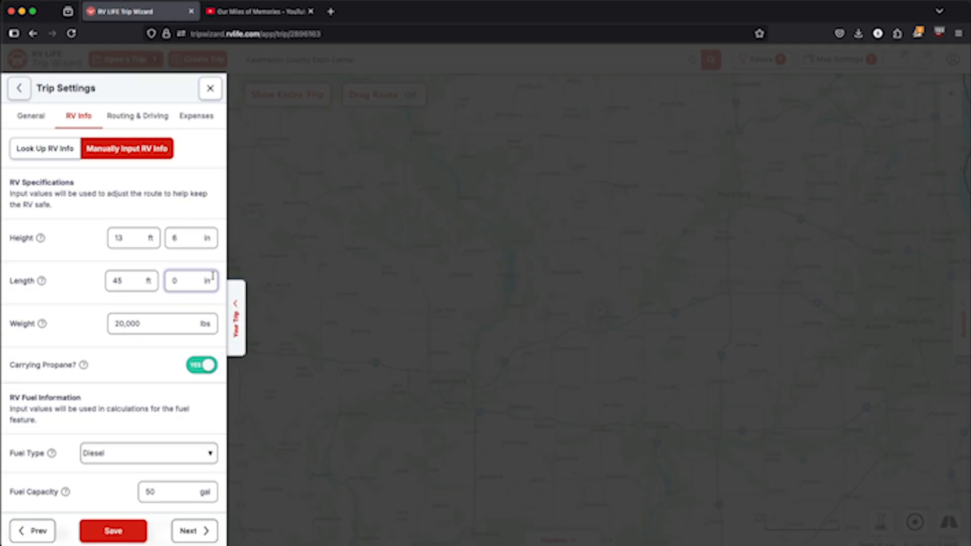
# Review the RV's weight and fuel values plus the routing, expense and general settings, and save the trip settings
pyautogui.doubleClick(146, 325)
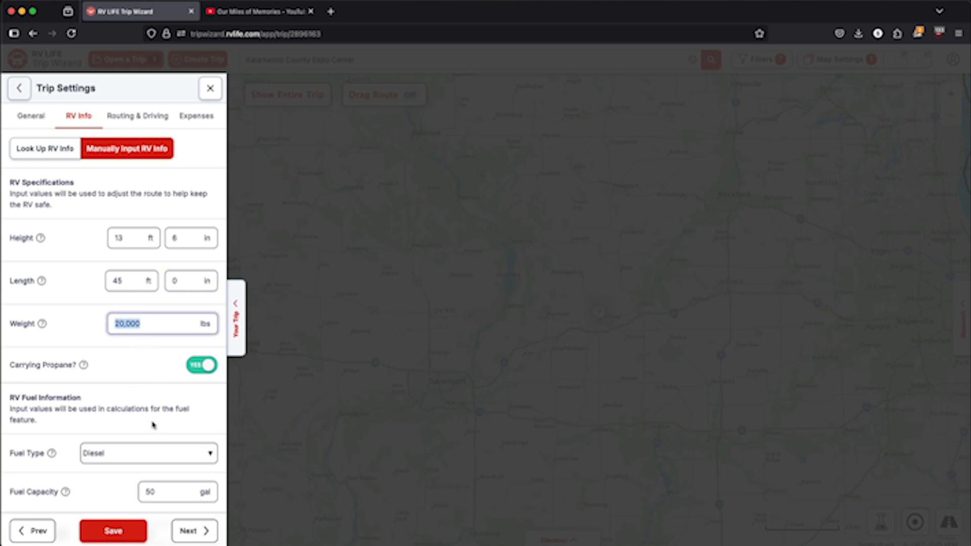
pyautogui.scroll(-5, 135, 390)
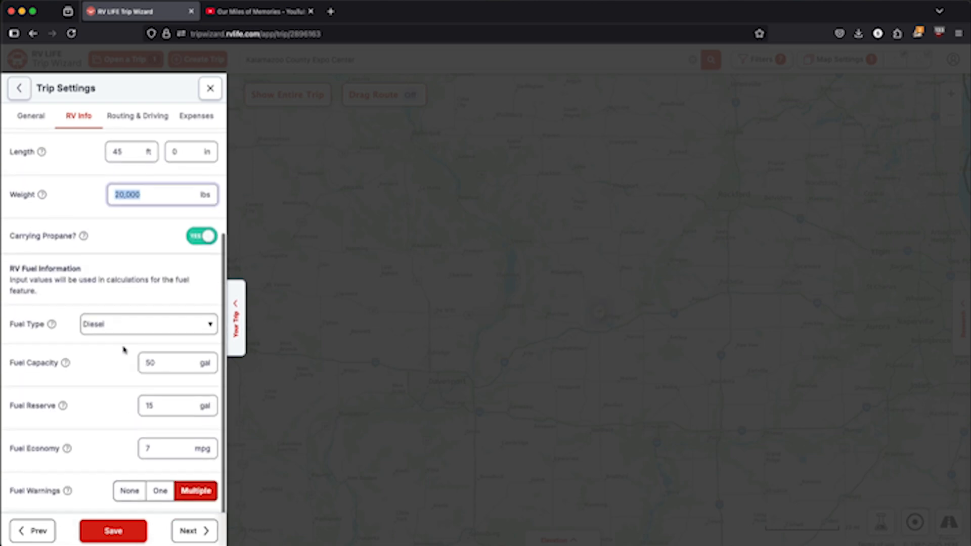
pyautogui.click(171, 362)
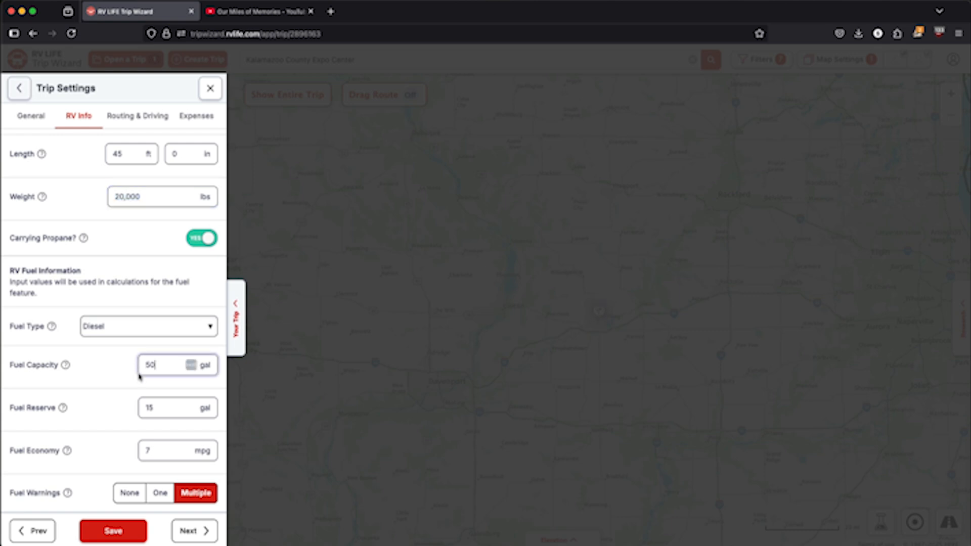
pyautogui.doubleClick(149, 407)
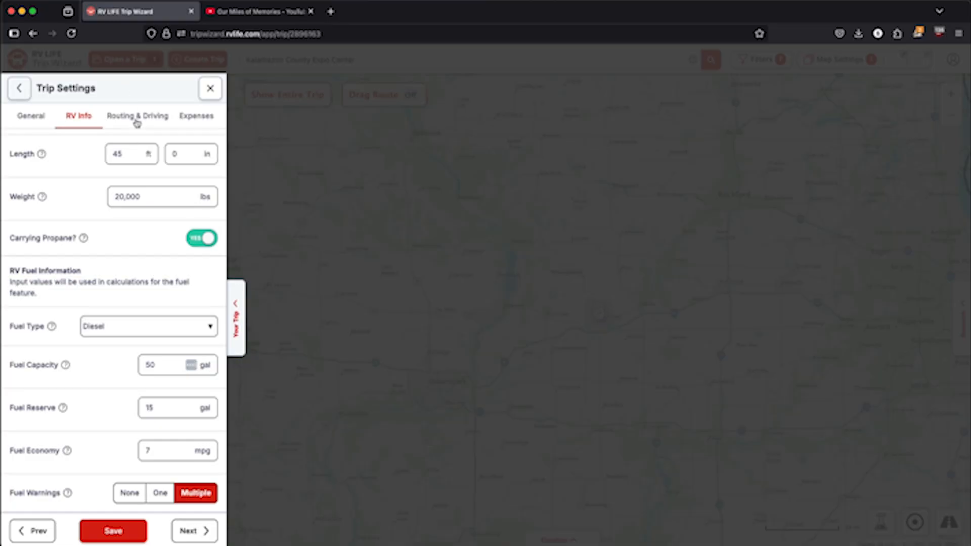
pyautogui.click(145, 119)
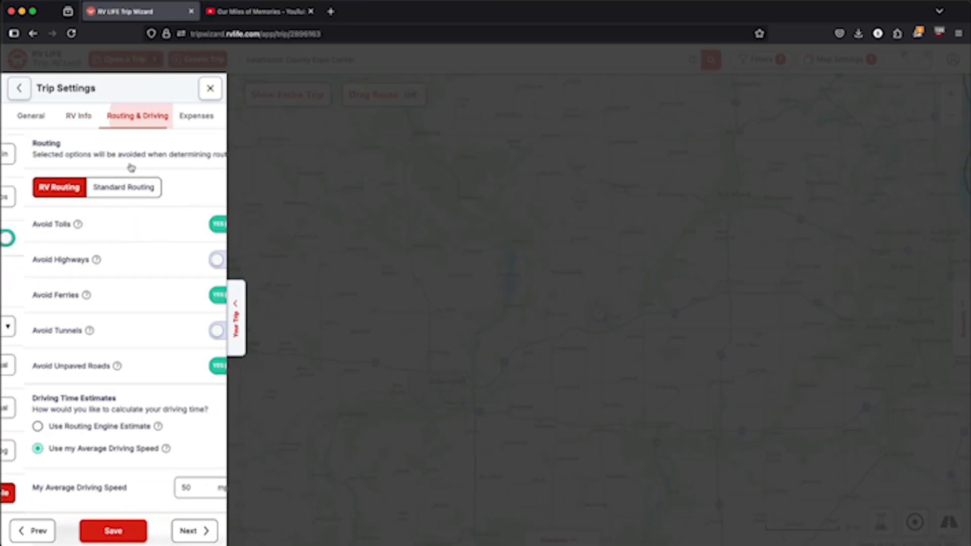
pyautogui.click(186, 118)
pyautogui.click(39, 116)
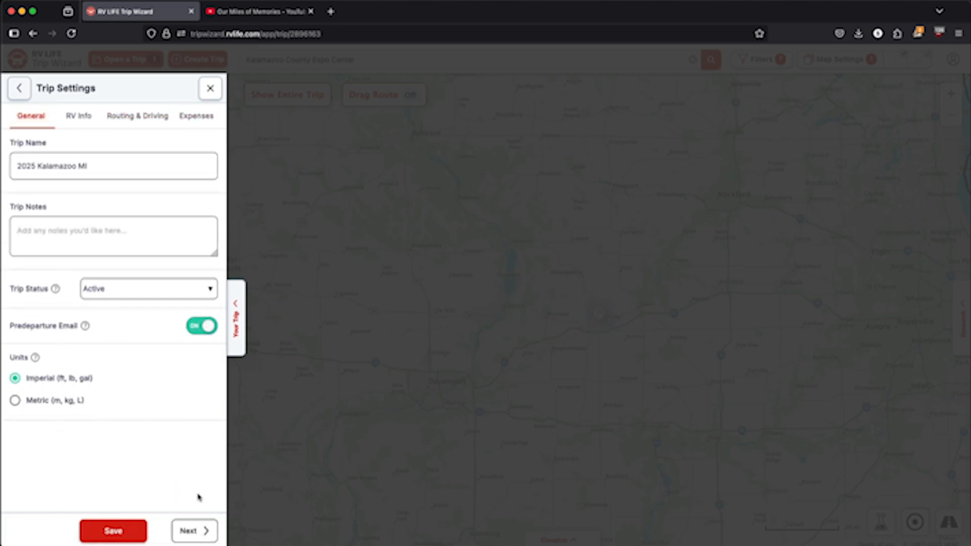
pyautogui.click(130, 530)
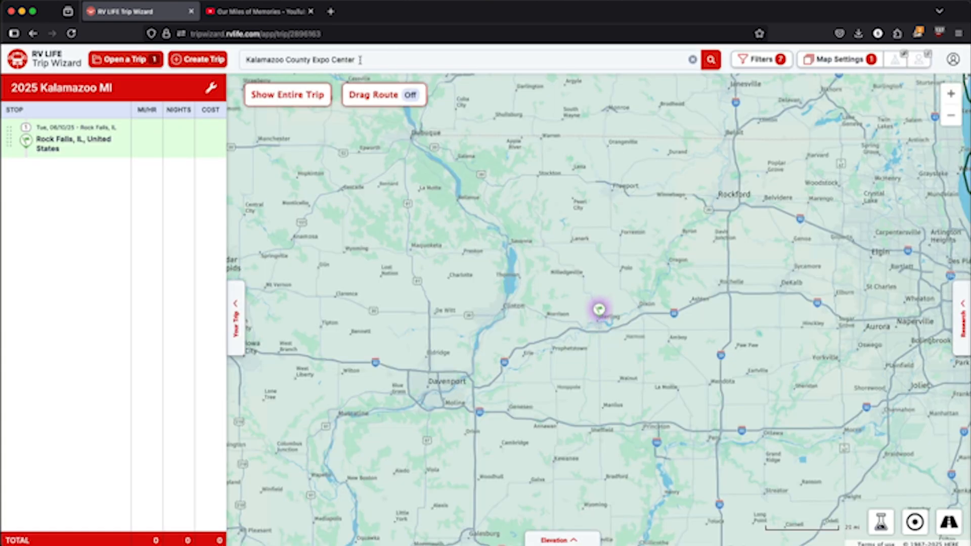
# Find Kalamazoo County Expo Center through the map search and start adding it to the trip as a custom stop
pyautogui.moveTo(161, 128)
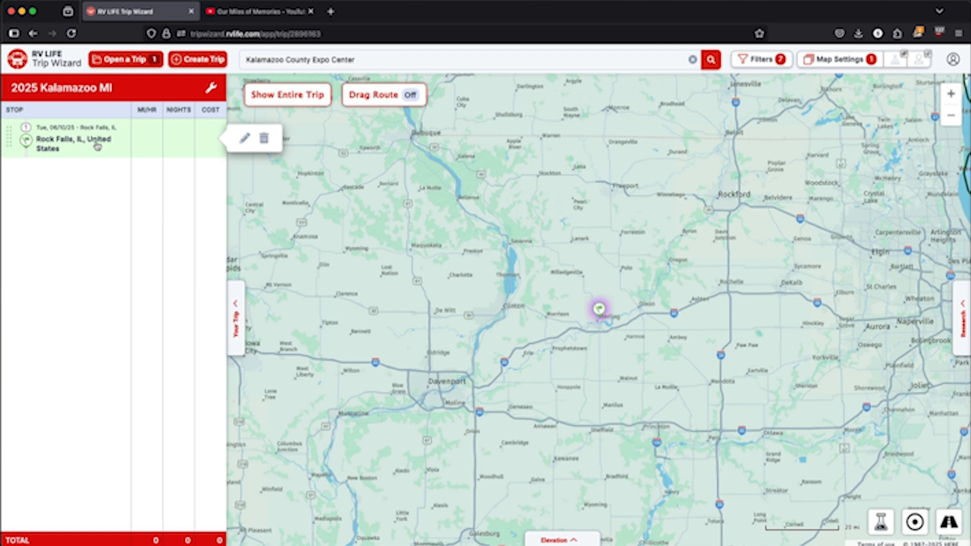
pyautogui.click(358, 60)
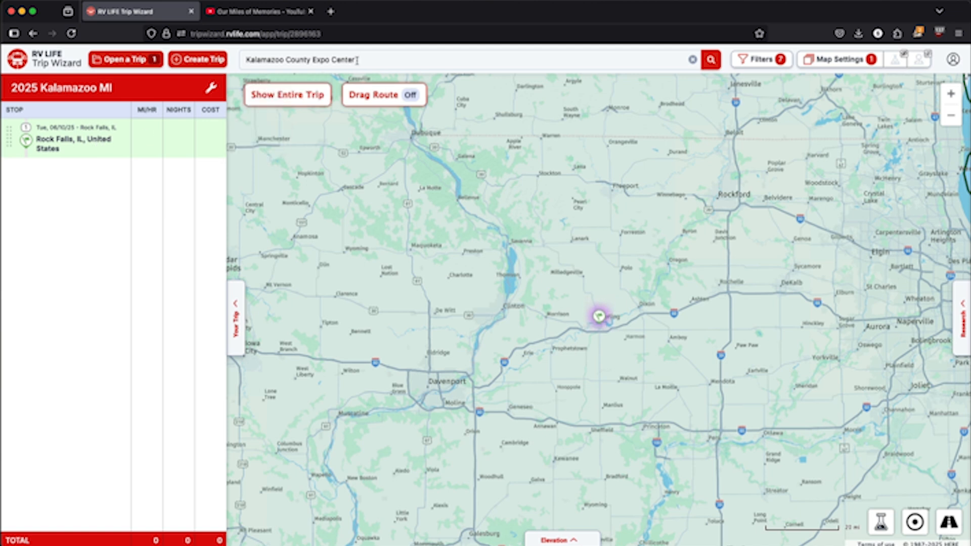
pyautogui.tripleClick(231, 63)
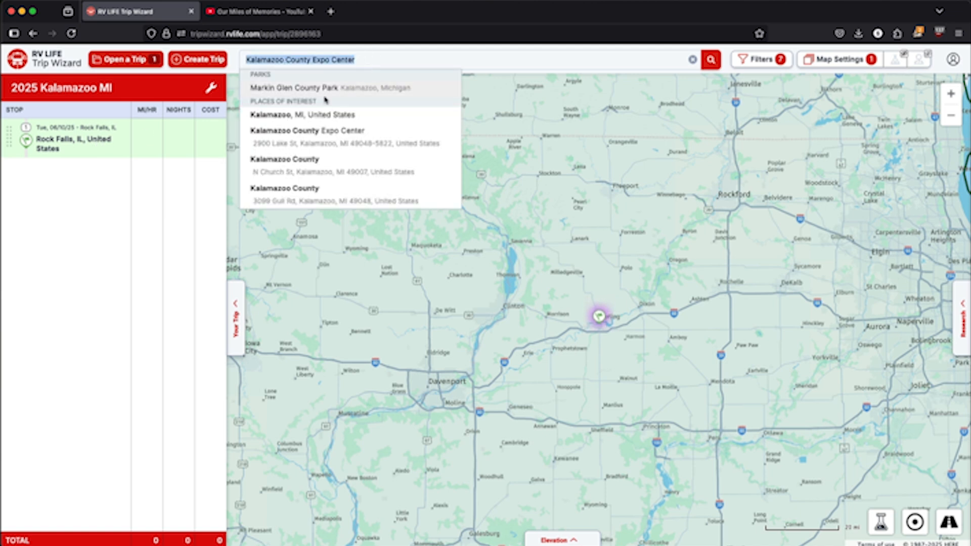
pyautogui.click(310, 132)
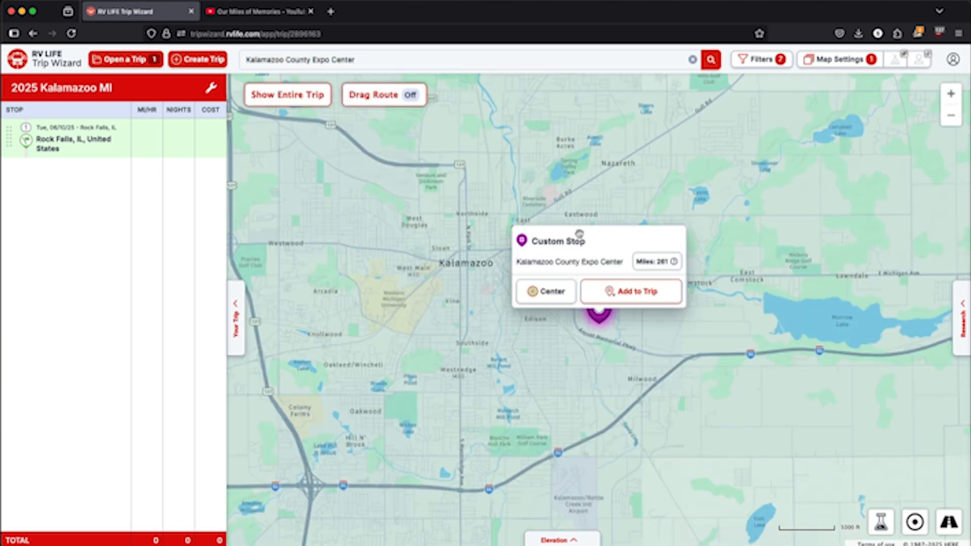
pyautogui.click(637, 289)
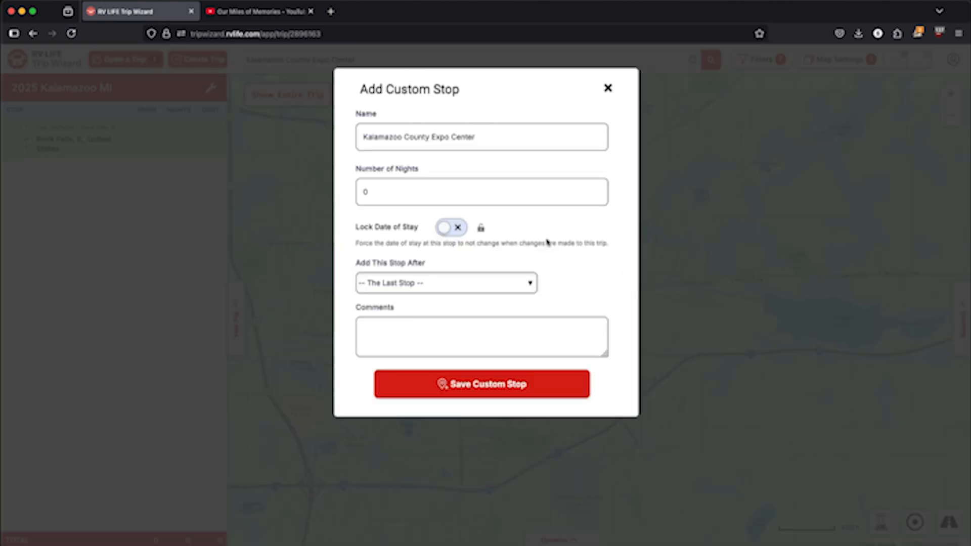
# Set the custom stop's stay to 5 nights, place it after the last stop, and save it
pyautogui.moveTo(387, 192); pyautogui.dragTo(319, 189)
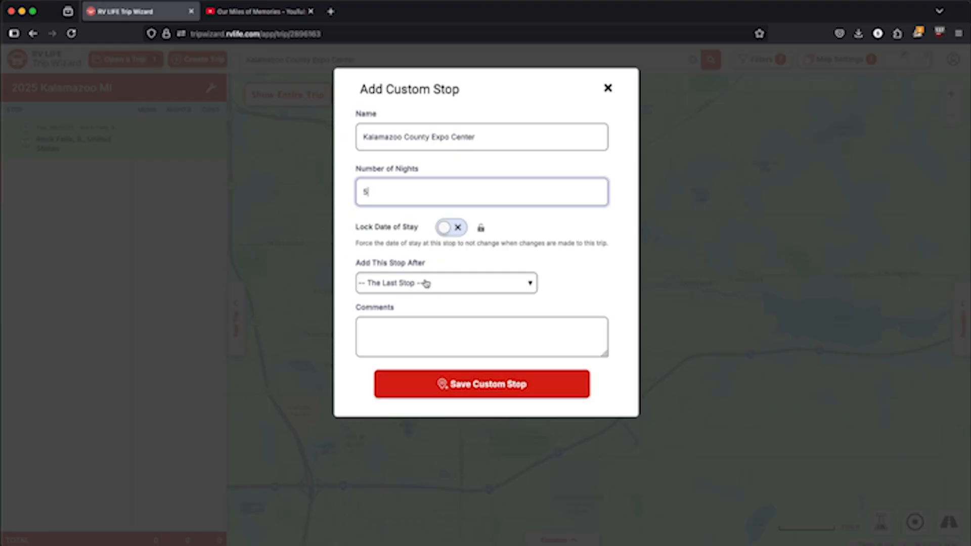
pyautogui.click(407, 289)
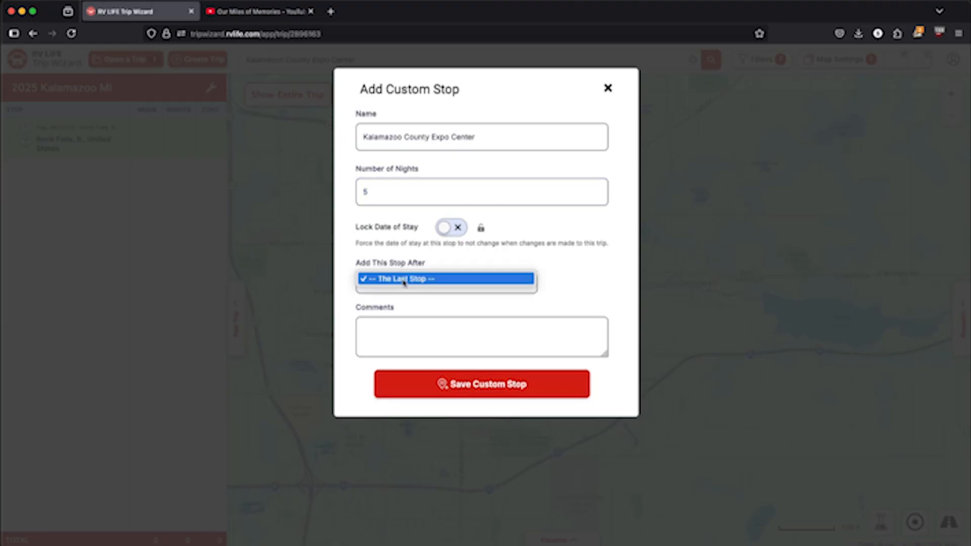
pyautogui.click(408, 279)
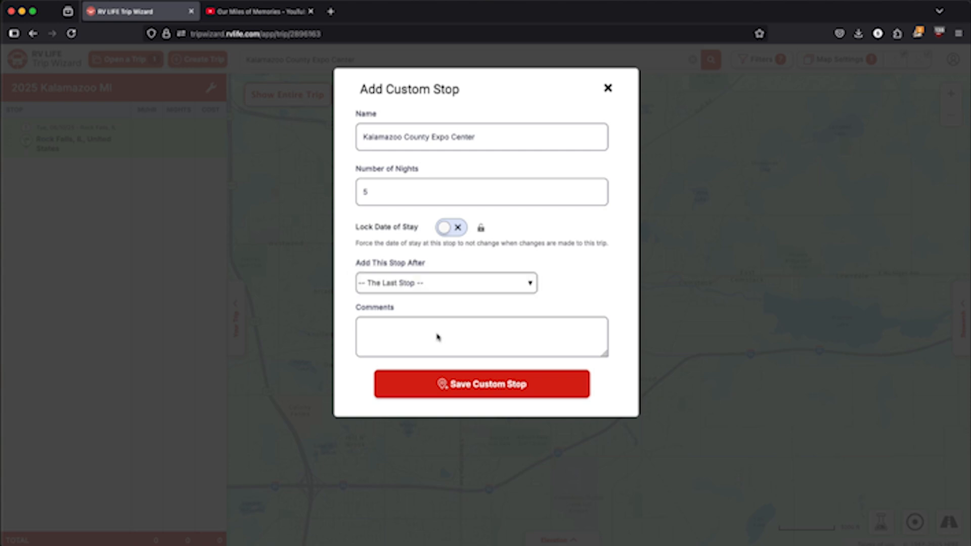
pyautogui.click(447, 381)
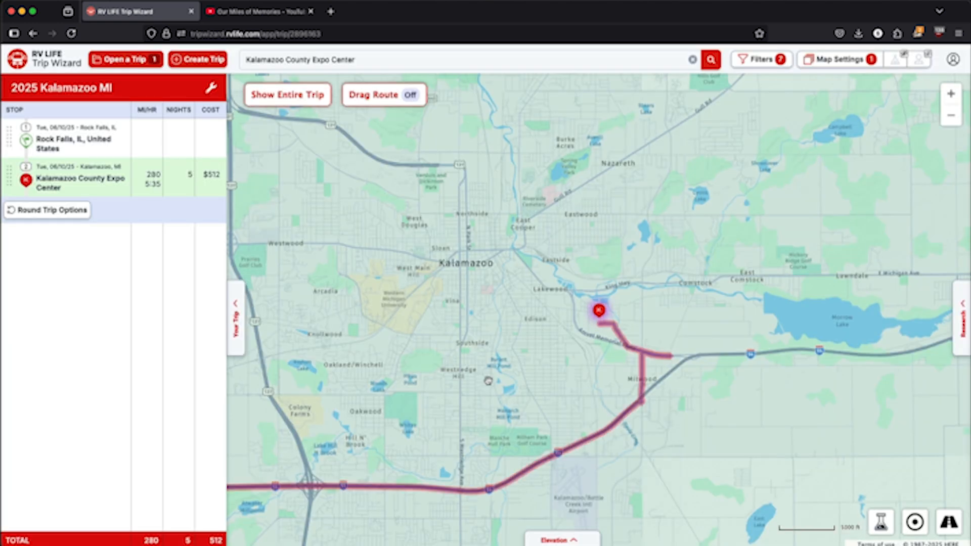
# Inspect the Rock Falls starting stop on the map, and show the entire trip with its driving-range rings
pyautogui.moveTo(139, 143)
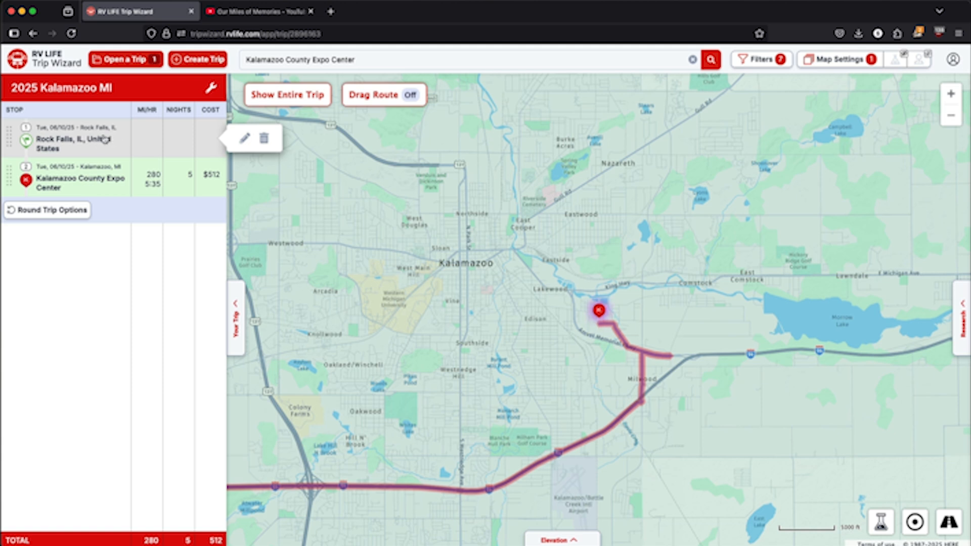
pyautogui.click(104, 139)
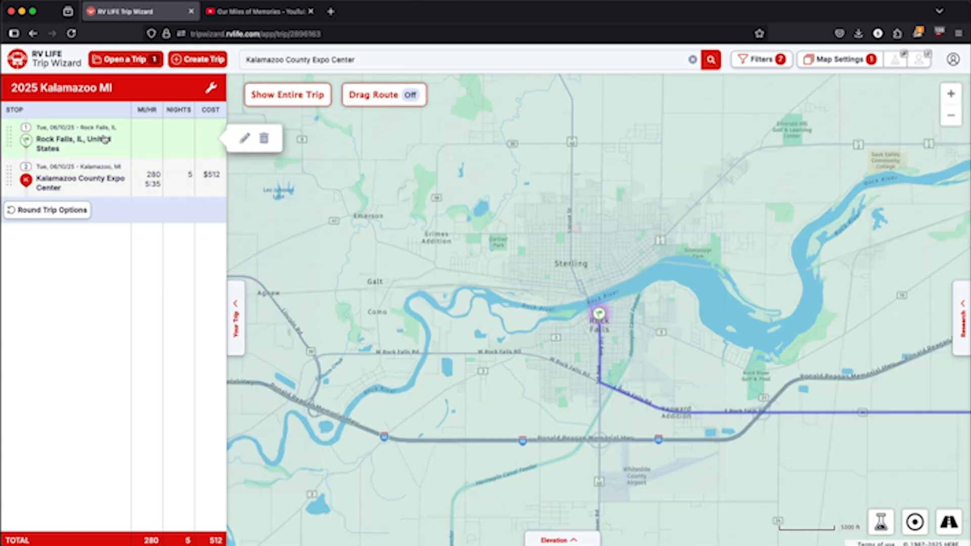
pyautogui.click(301, 105)
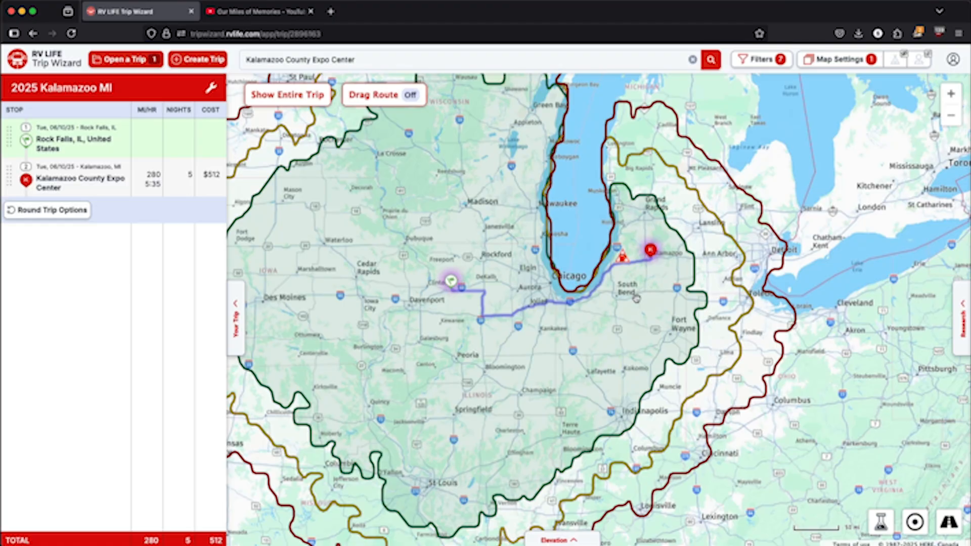
pyautogui.scroll(-1, 637, 298)
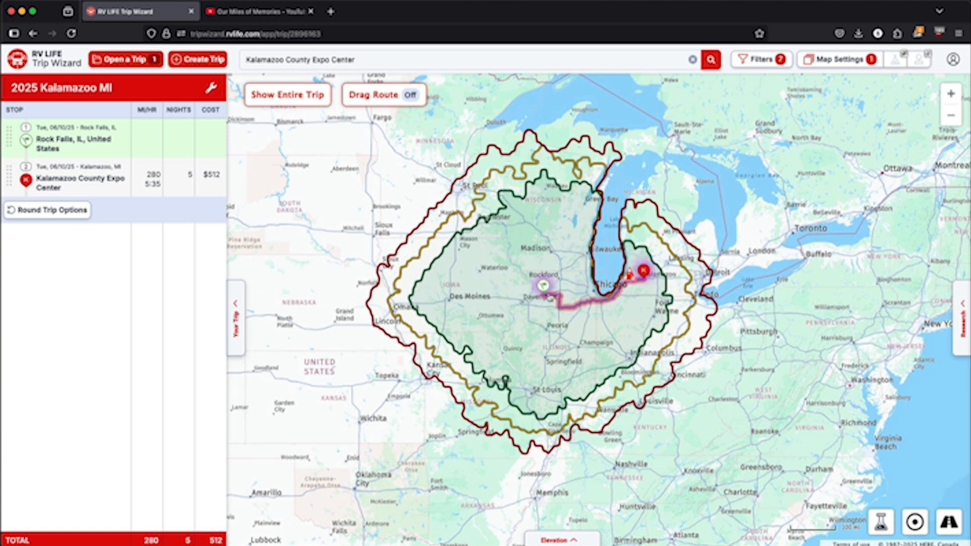
pyautogui.moveTo(141, 145)
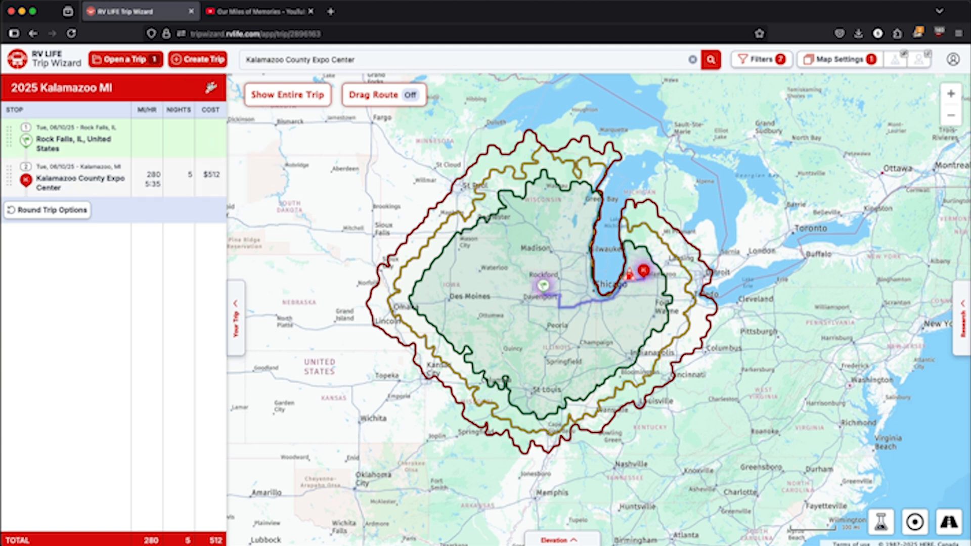
# Switch the trip's driving distance calculation to average hours per day at 6 hr, and save the trip settings
pyautogui.click(211, 87)
pyautogui.click(115, 136)
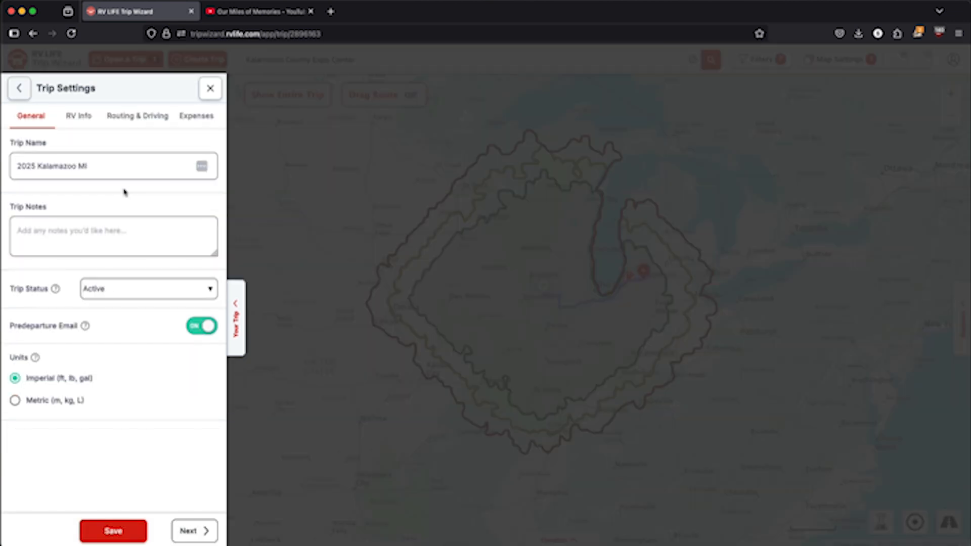
pyautogui.click(87, 120)
pyautogui.click(127, 121)
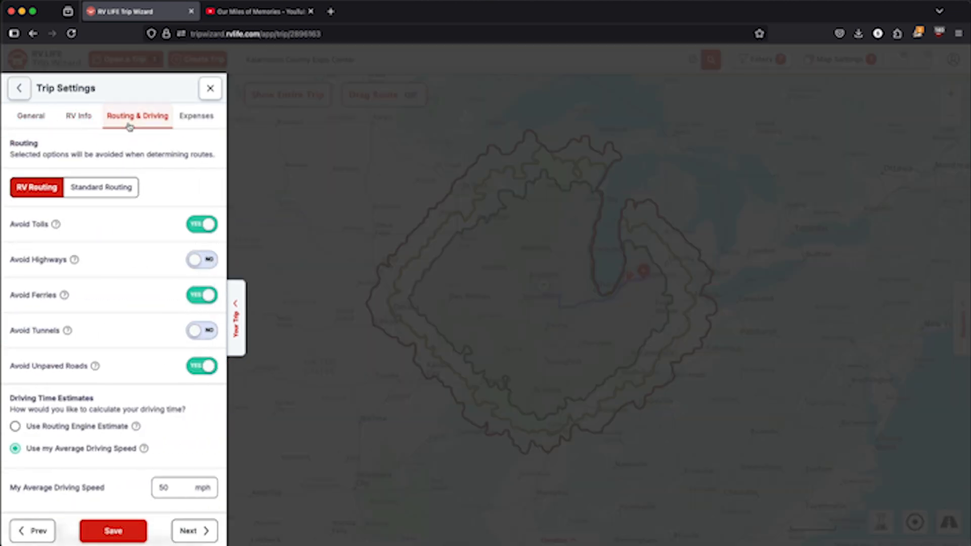
pyautogui.scroll(-7, 125, 409)
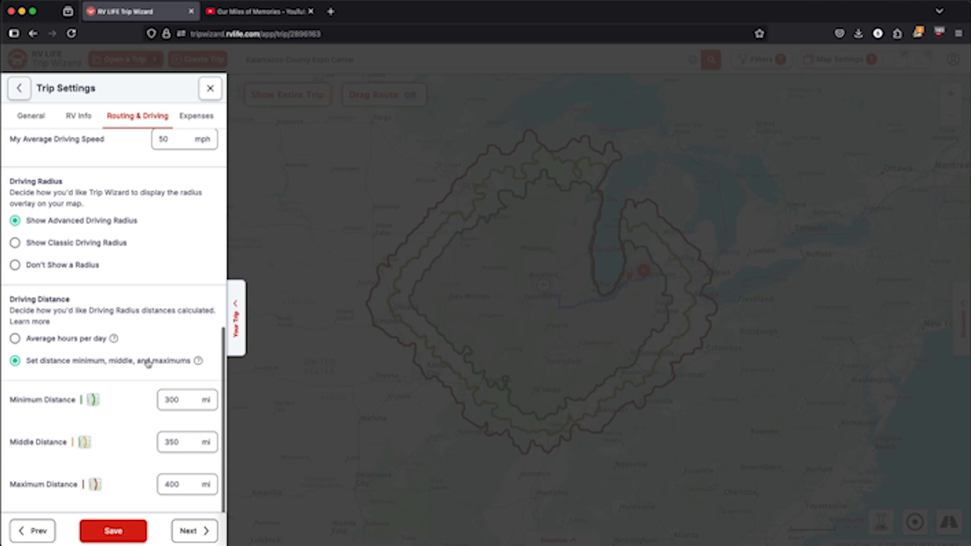
pyautogui.click(27, 339)
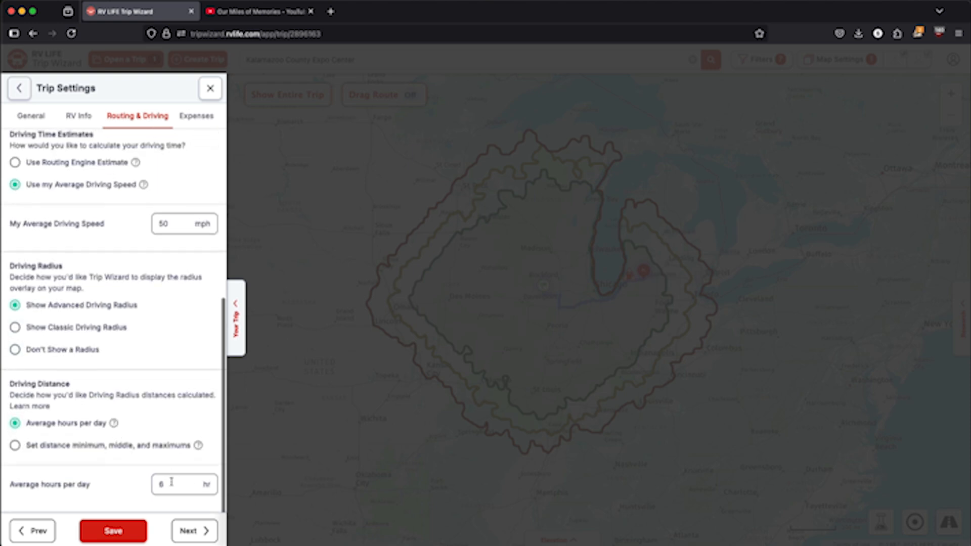
pyautogui.click(129, 532)
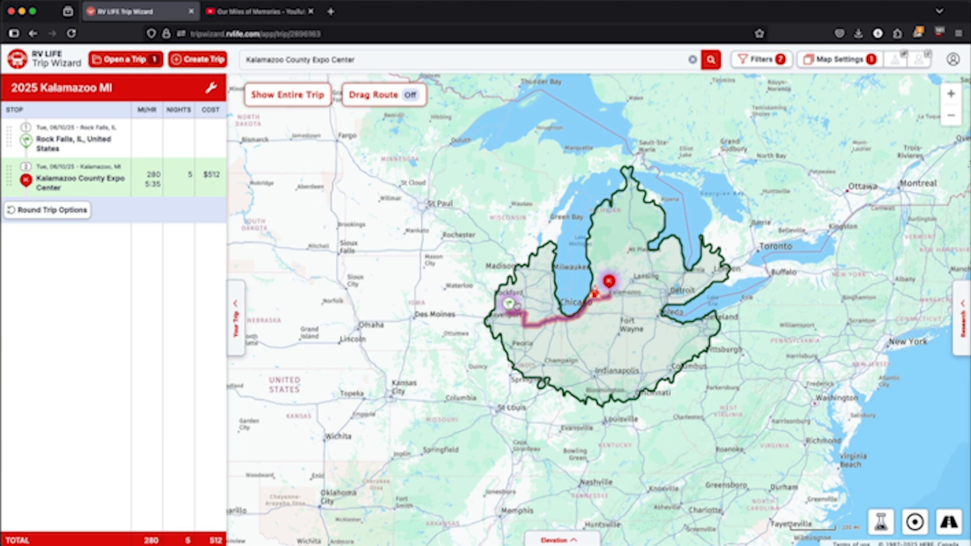
# Turn off the driving radius display on the map
pyautogui.click(842, 60)
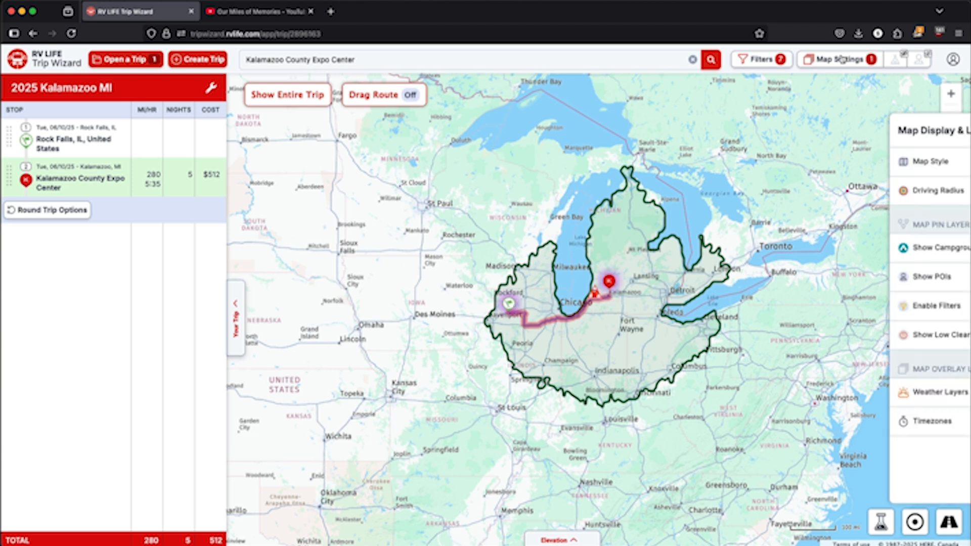
pyautogui.click(885, 189)
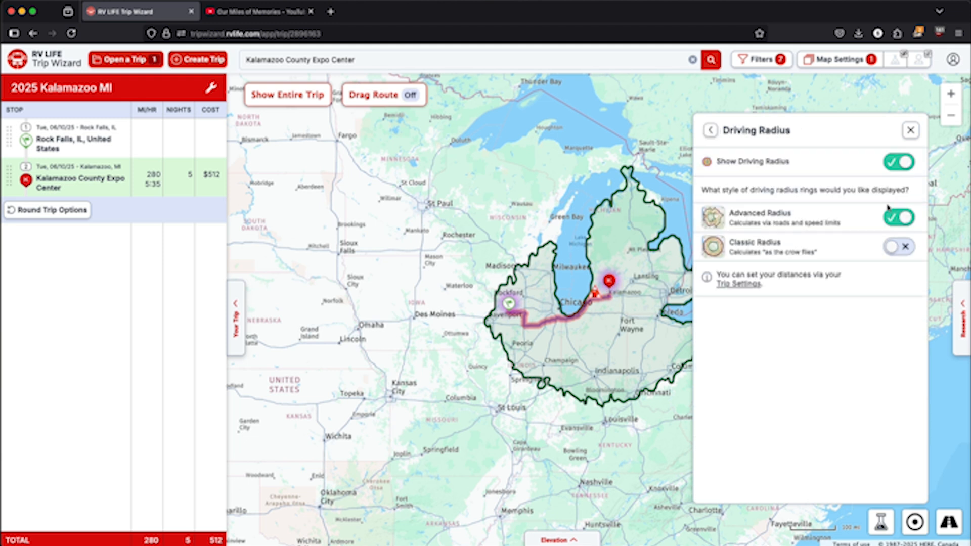
pyautogui.click(899, 162)
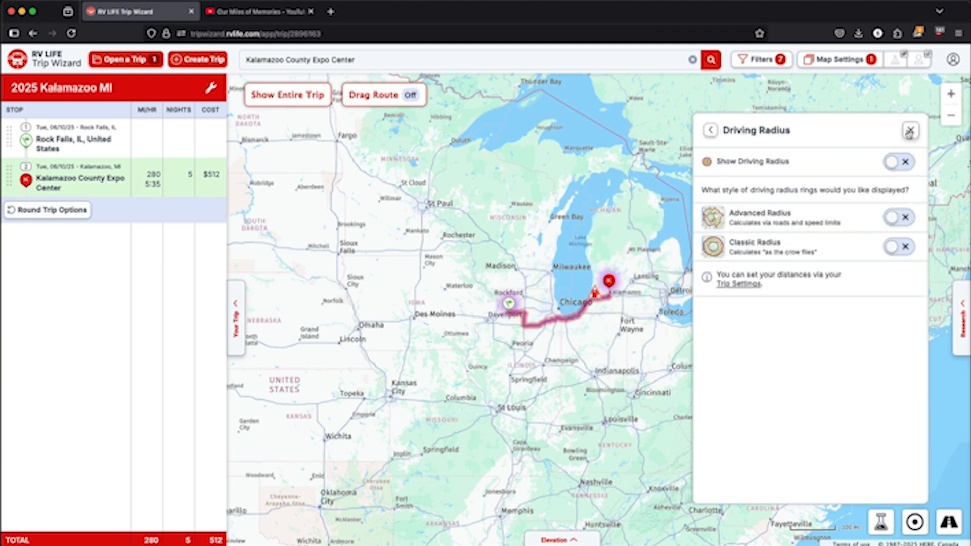
pyautogui.click(910, 132)
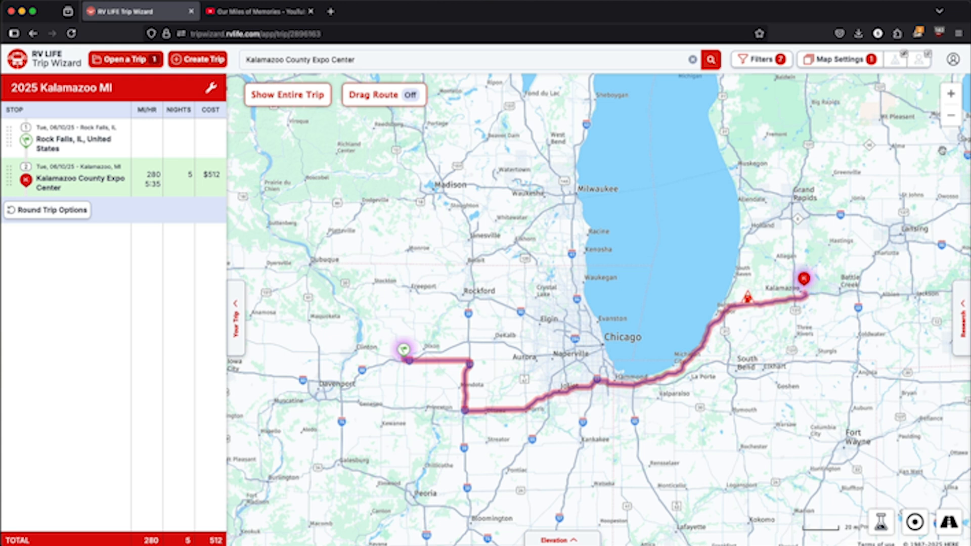
# Turn on the POI pins and search for travel stops along the route around Joliet and Chicago
pyautogui.click(921, 60)
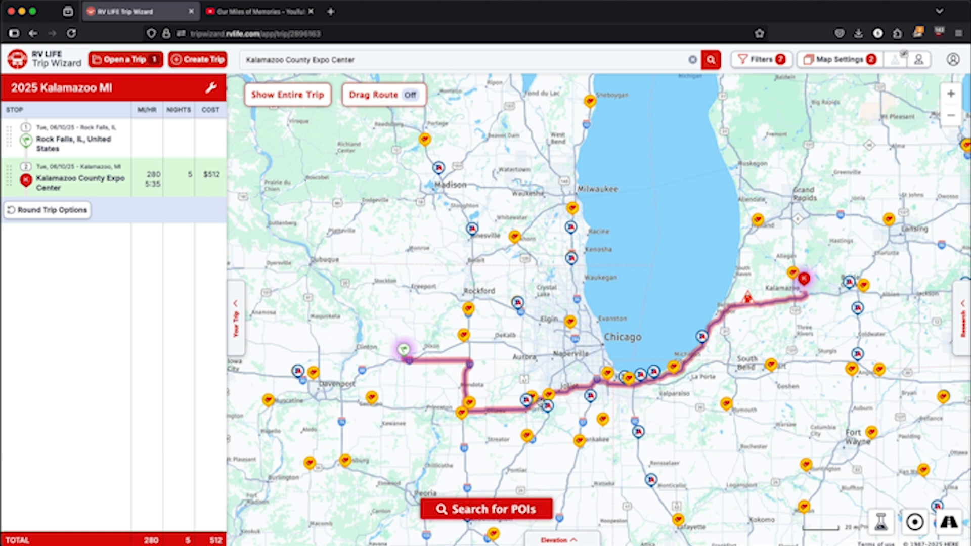
pyautogui.scroll(5, 536, 400)
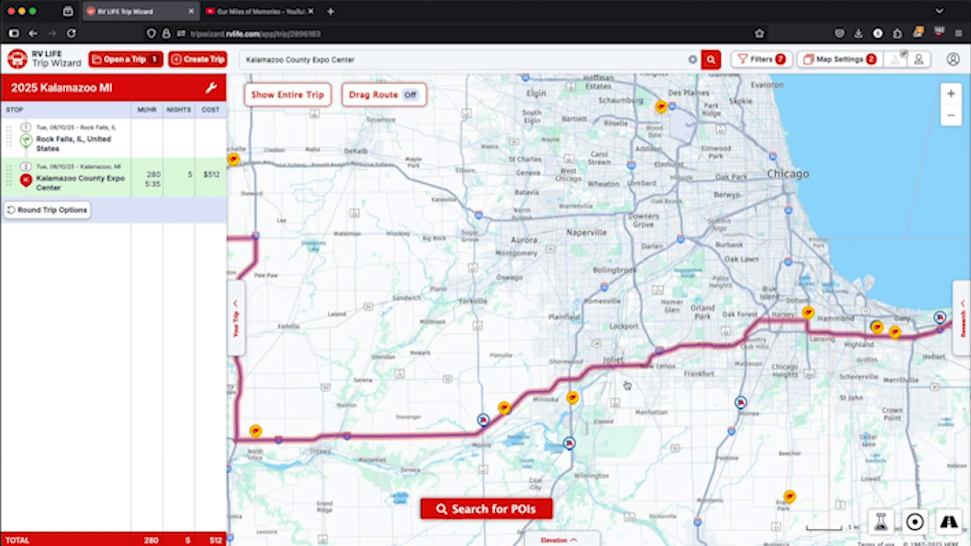
pyautogui.click(504, 509)
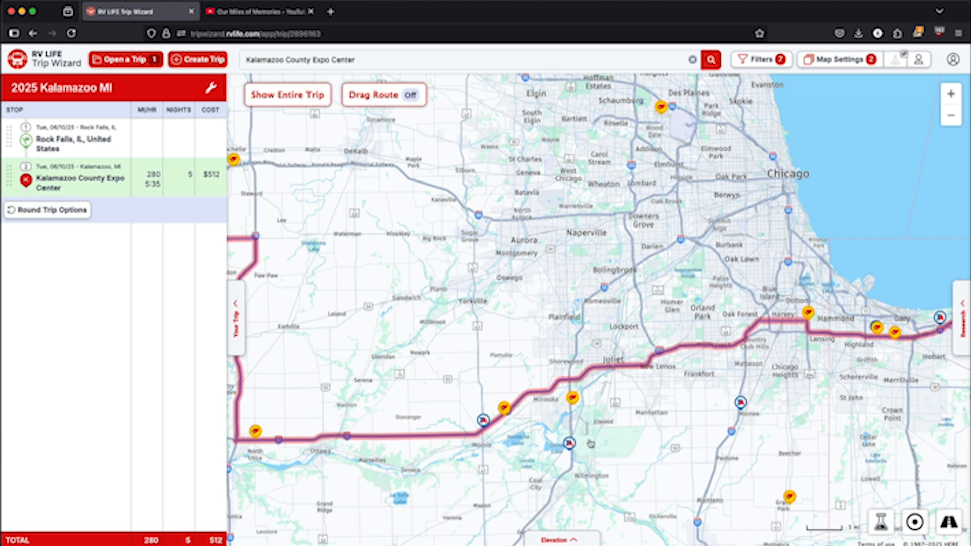
pyautogui.scroll(5, 588, 448)
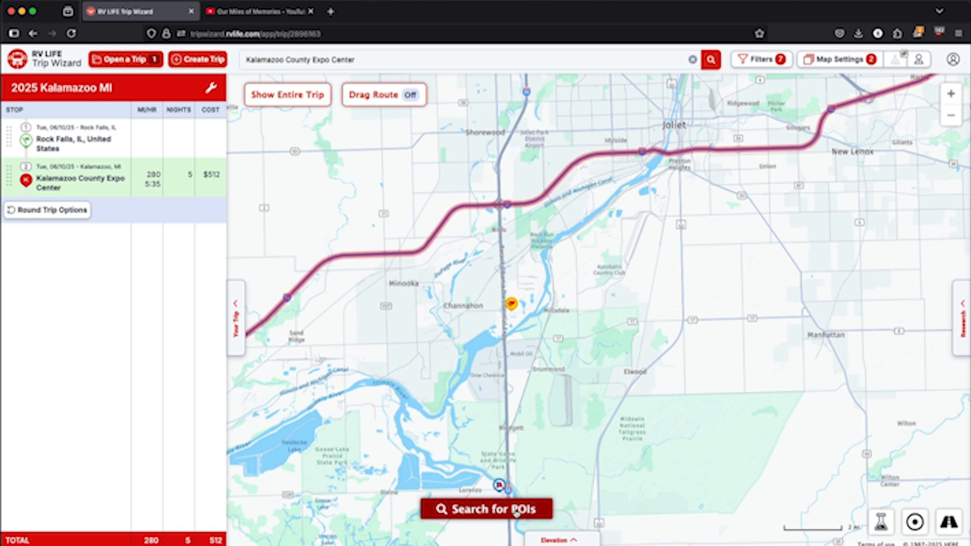
pyautogui.click(517, 510)
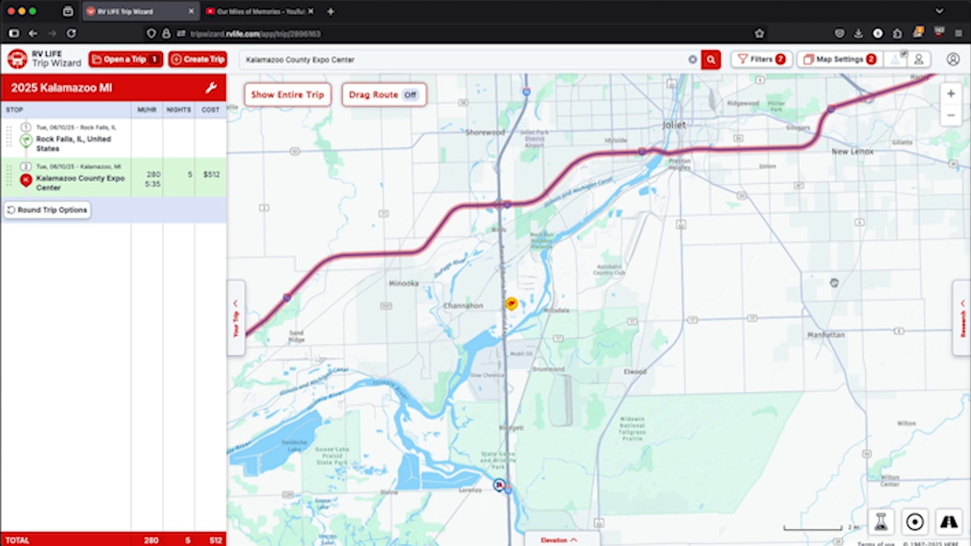
pyautogui.scroll(-8, 849, 258)
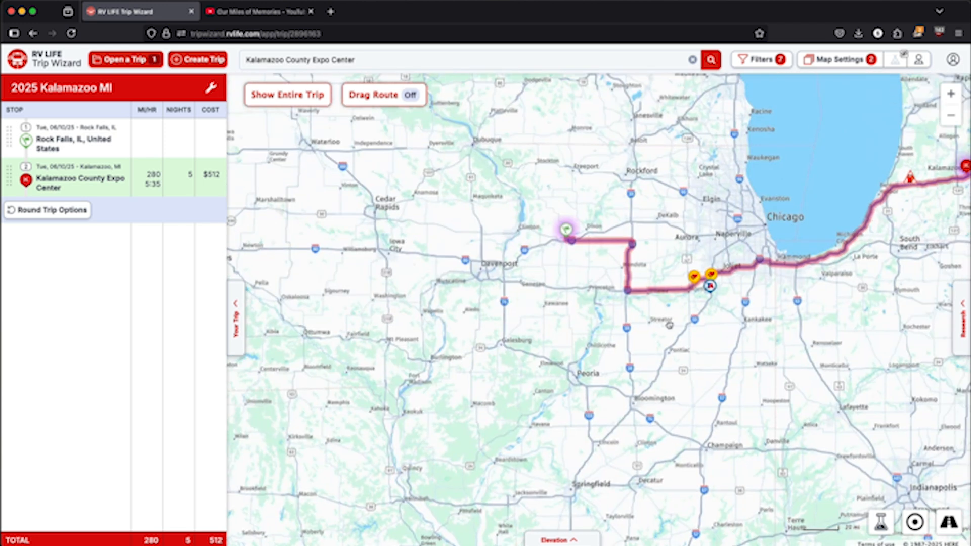
pyautogui.moveTo(670, 325); pyautogui.dragTo(428, 404)
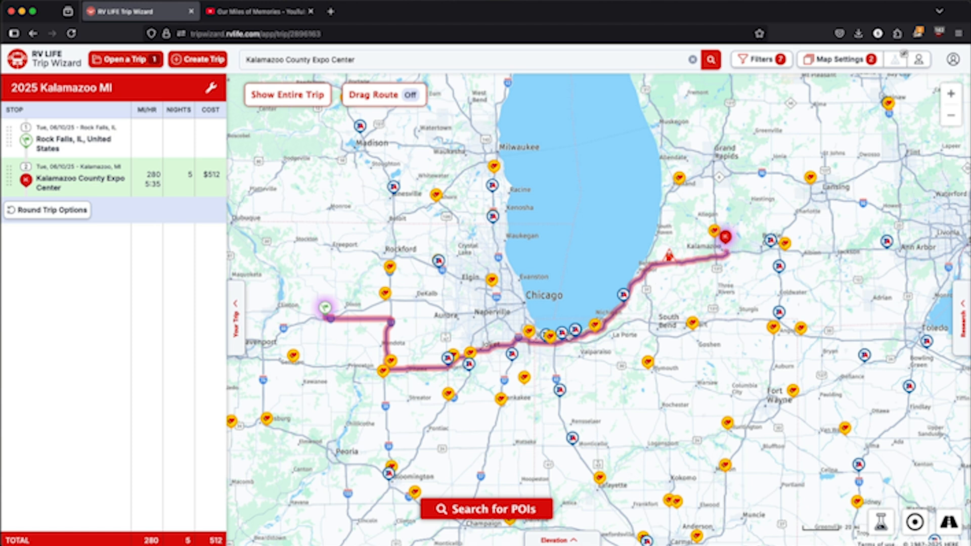
pyautogui.click(964, 324)
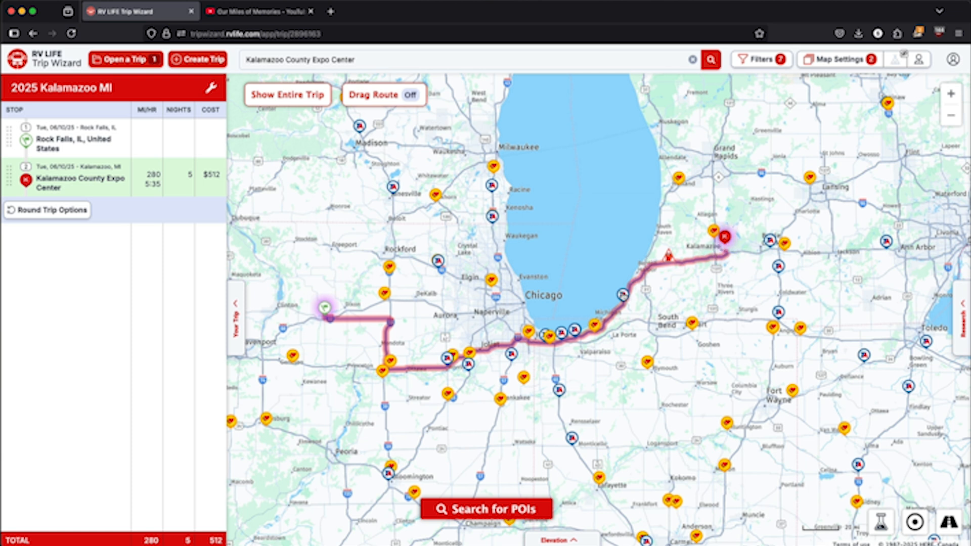
# Check the distances to TravelCenters of America in Sawyer, MI and Love's Travel Stop in North Utica, IL
pyautogui.click(623, 294)
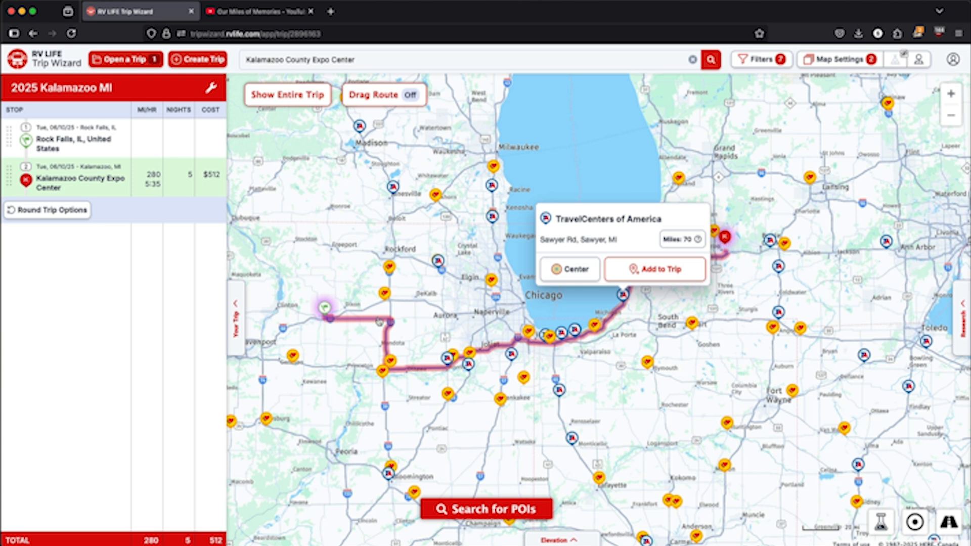
pyautogui.scroll(3, 376, 329)
pyautogui.scroll(-2, 490, 349)
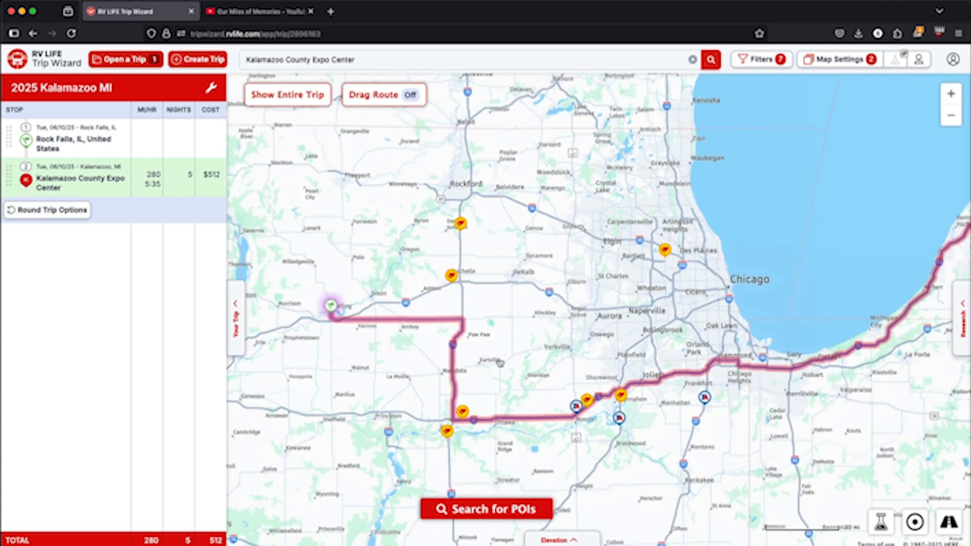
pyautogui.moveTo(508, 355); pyautogui.dragTo(552, 324)
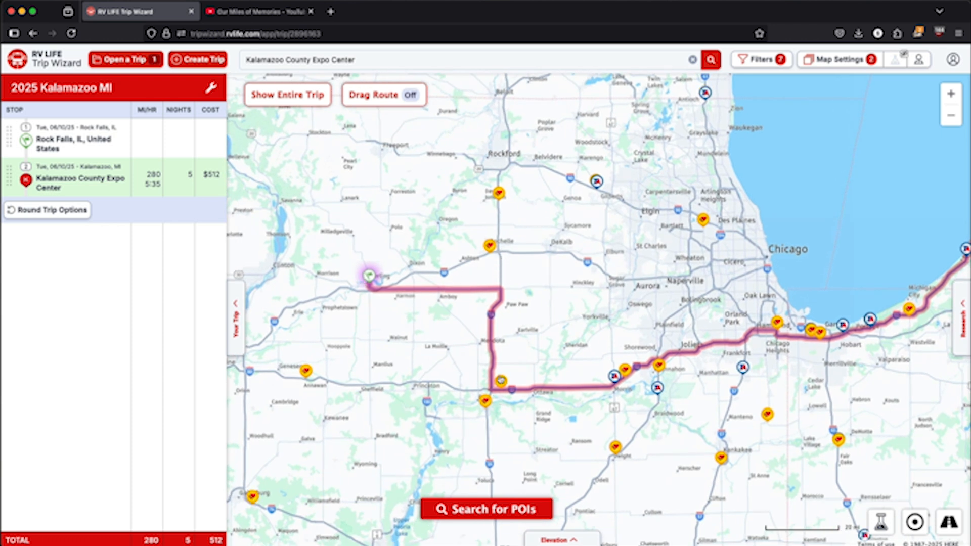
pyautogui.click(501, 383)
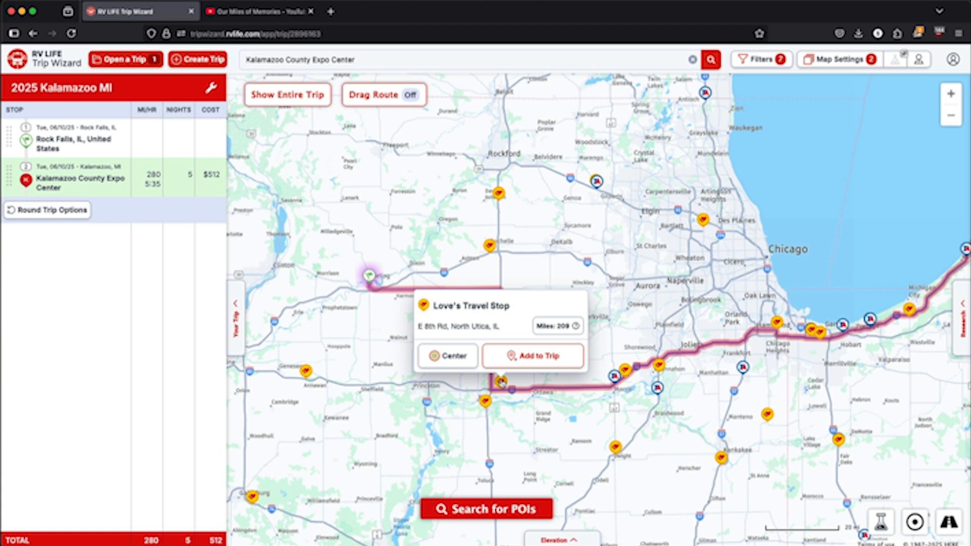
pyautogui.moveTo(876, 396); pyautogui.dragTo(740, 391)
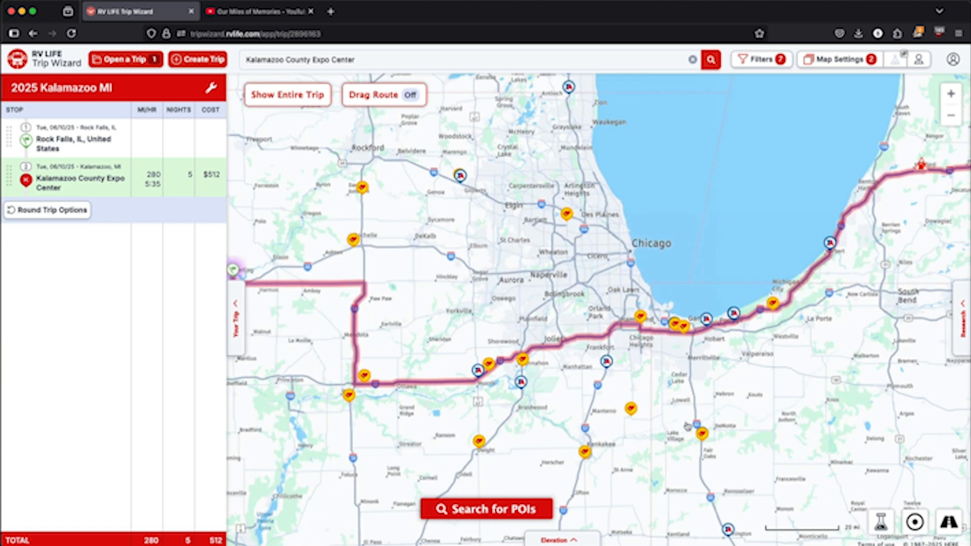
pyautogui.scroll(-3, 741, 390)
pyautogui.moveTo(108, 146)
pyautogui.moveTo(51, 176)
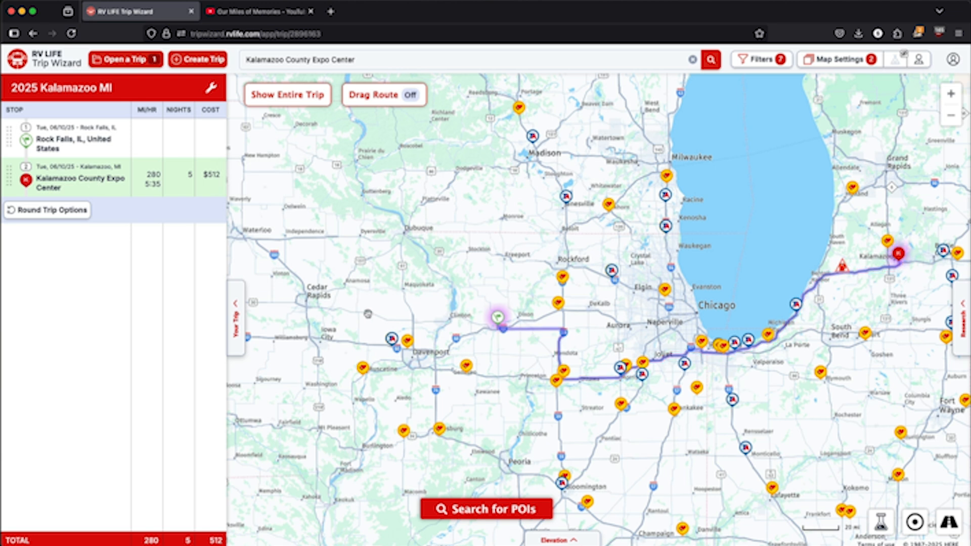
pyautogui.click(565, 372)
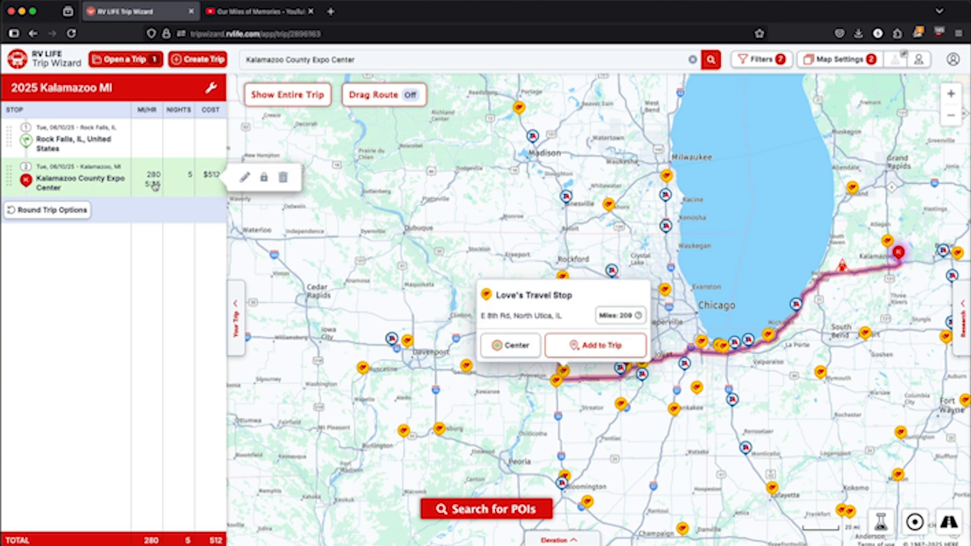
# Select the Rock Falls starting stop, show the entire trip, and check the distance from there to Love's Travel Stop in North Utica
pyautogui.click(151, 147)
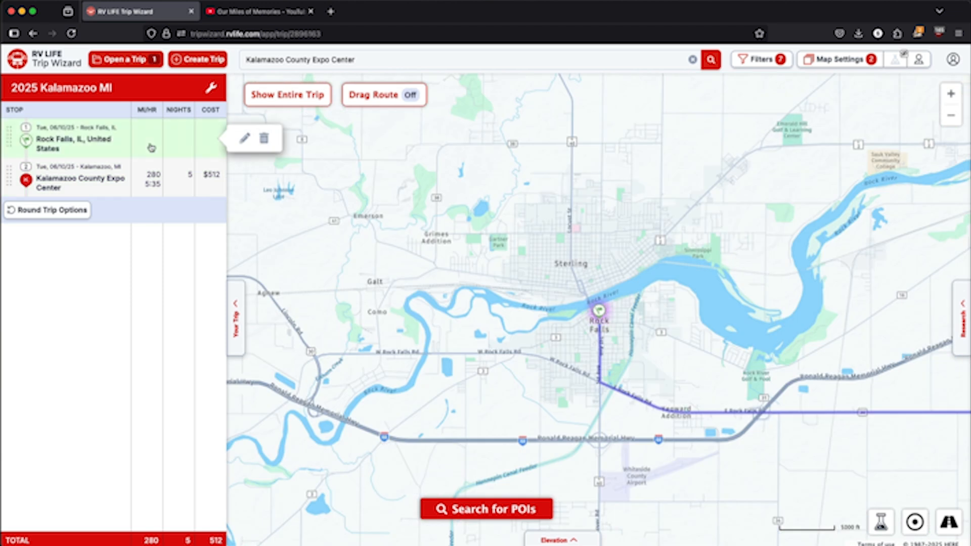
pyautogui.click(292, 98)
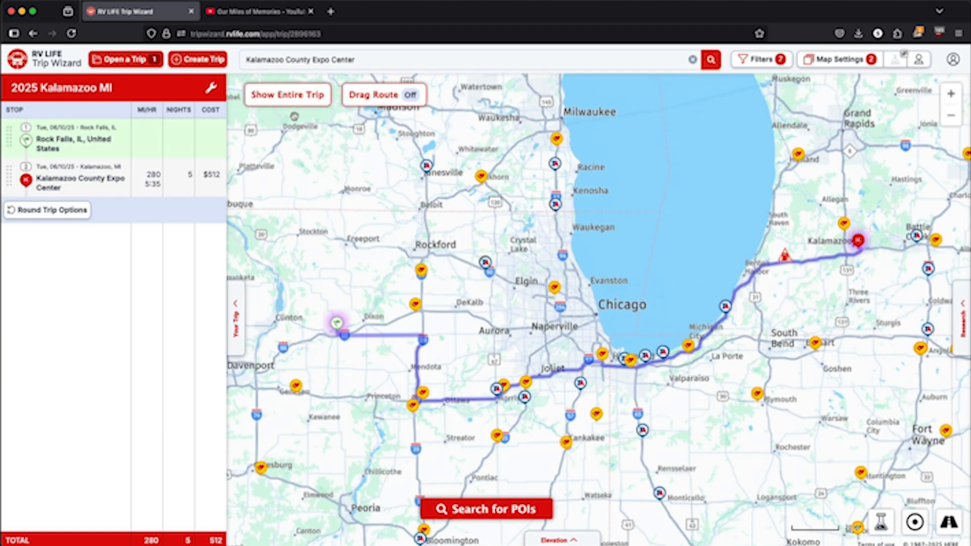
pyautogui.click(425, 393)
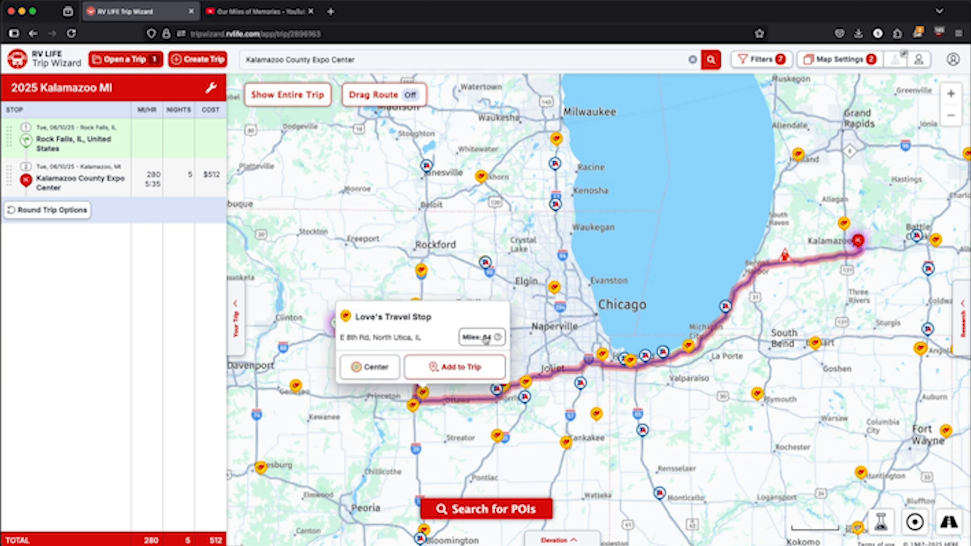
pyautogui.click(480, 367)
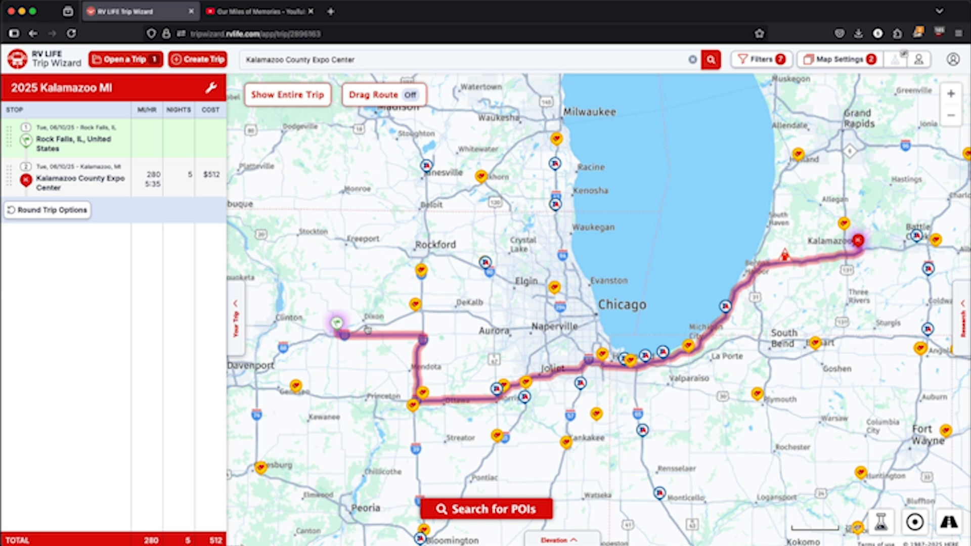
# Add Love's Travel Stop in North Utica to the trip after Rock Falls with 0 nights
pyautogui.click(425, 393)
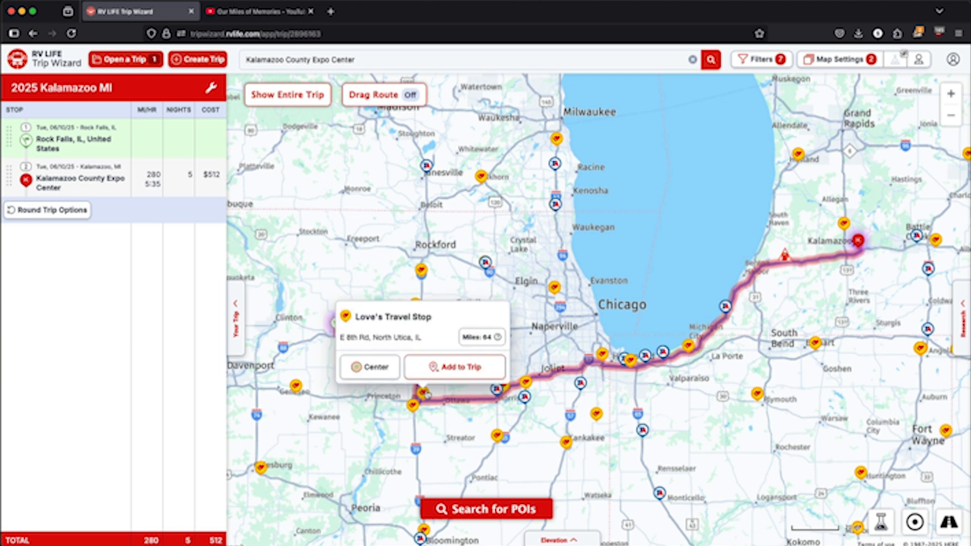
pyautogui.click(447, 366)
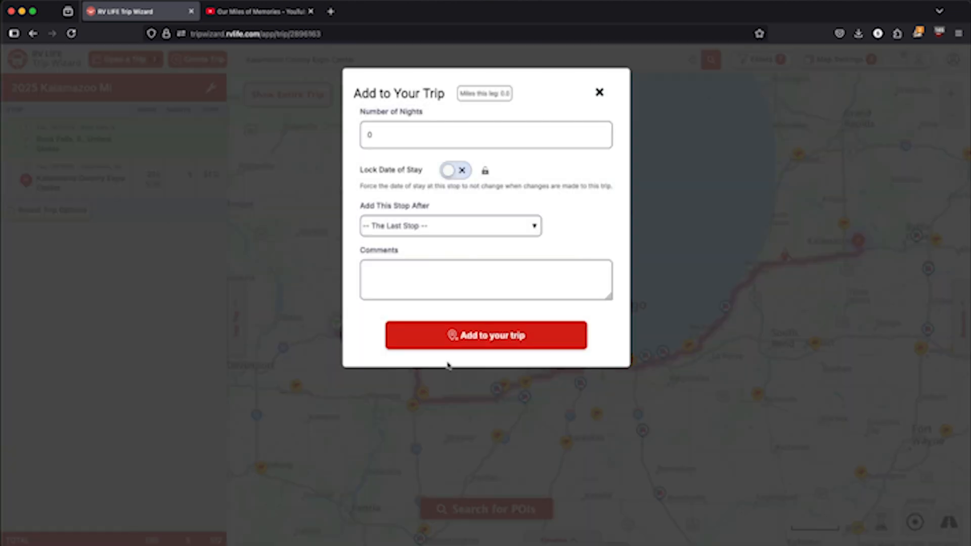
pyautogui.click(413, 227)
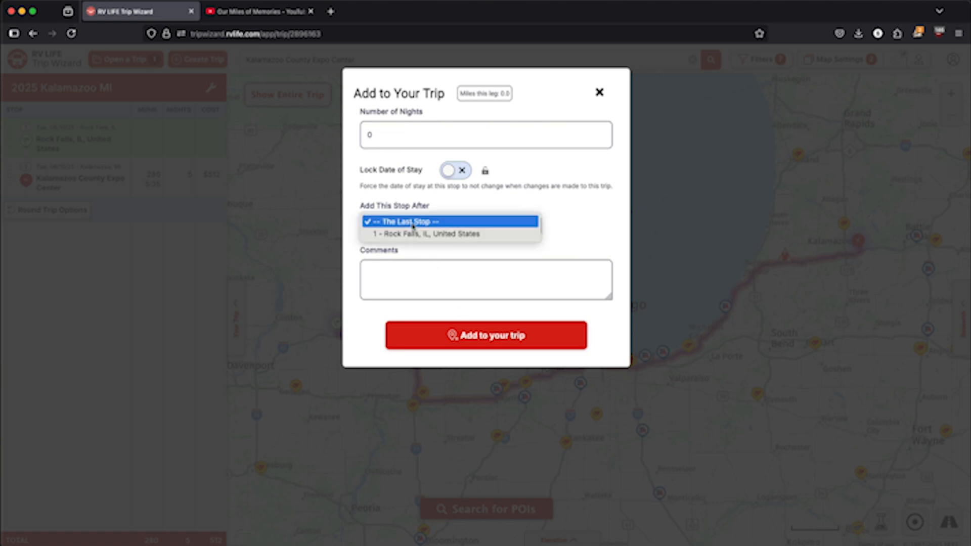
pyautogui.click(385, 234)
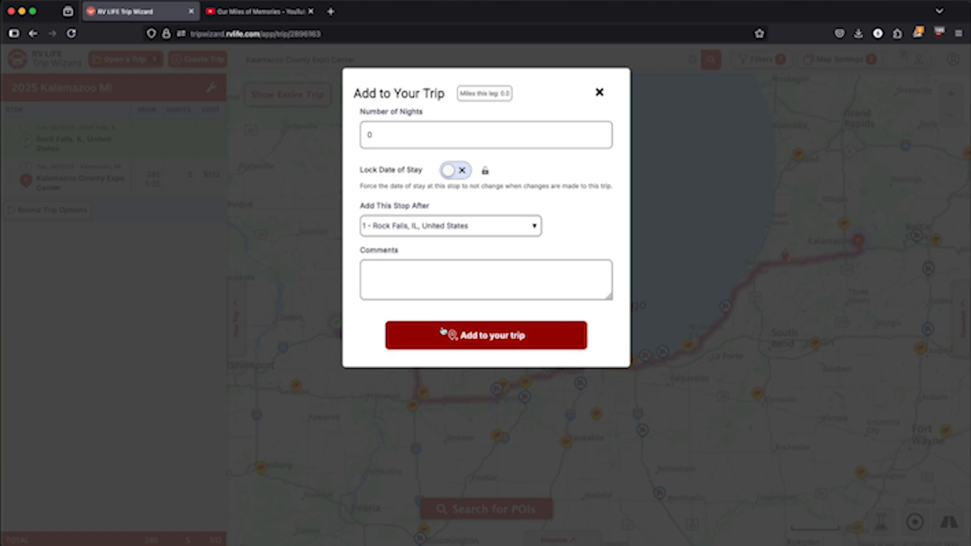
pyautogui.click(443, 334)
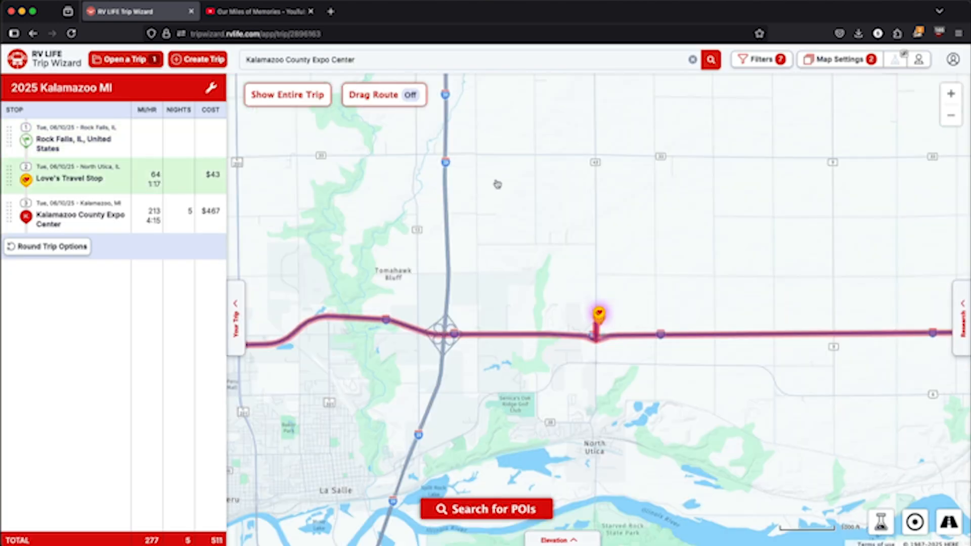
# Show the entire trip and turn off the POI pins on the map
pyautogui.click(283, 96)
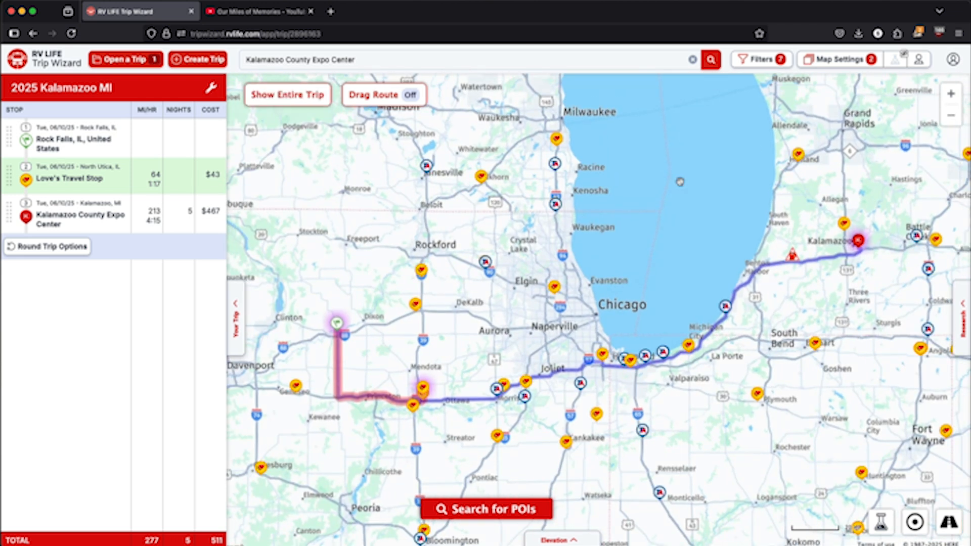
pyautogui.click(919, 61)
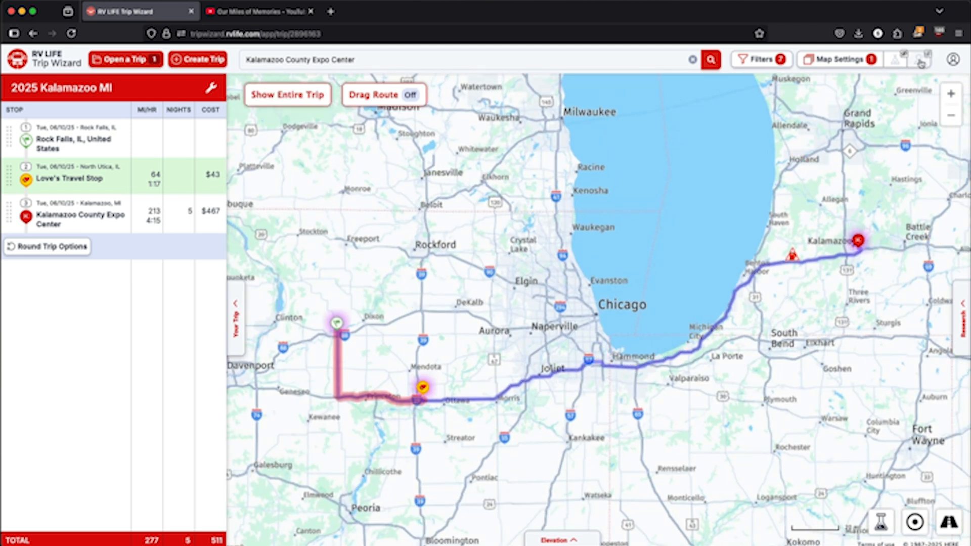
# Set the Love's Travel Stop fuel to Top Off, and save the stop
pyautogui.moveTo(53, 136)
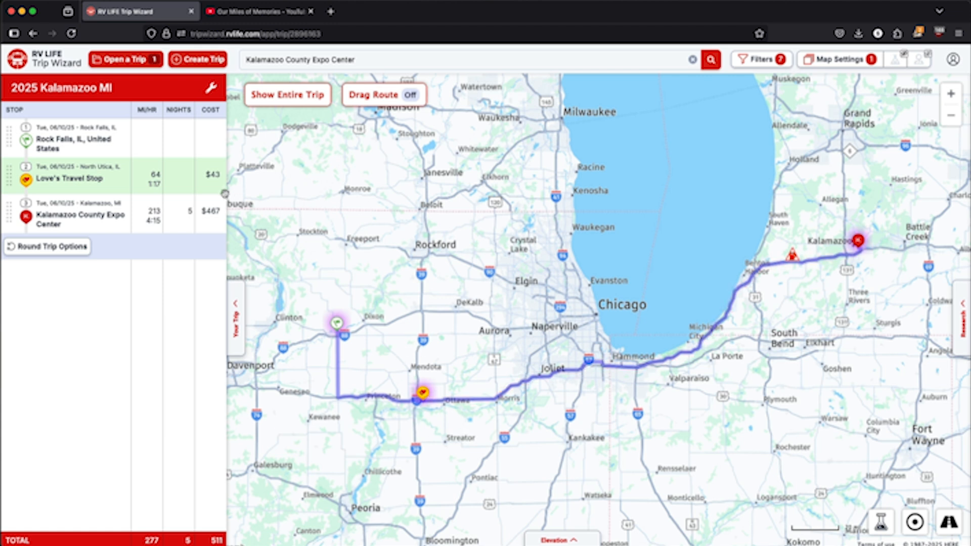
pyautogui.moveTo(226, 195)
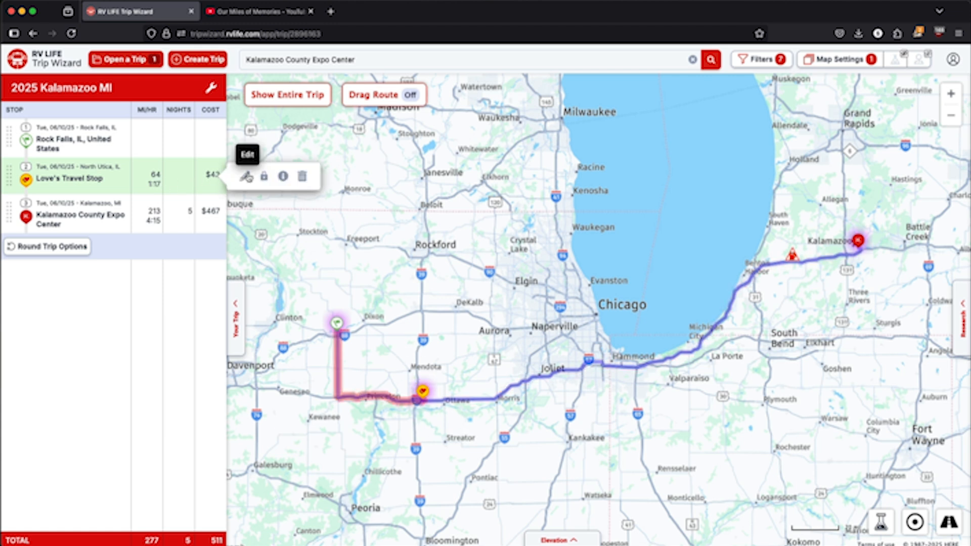
pyautogui.click(246, 176)
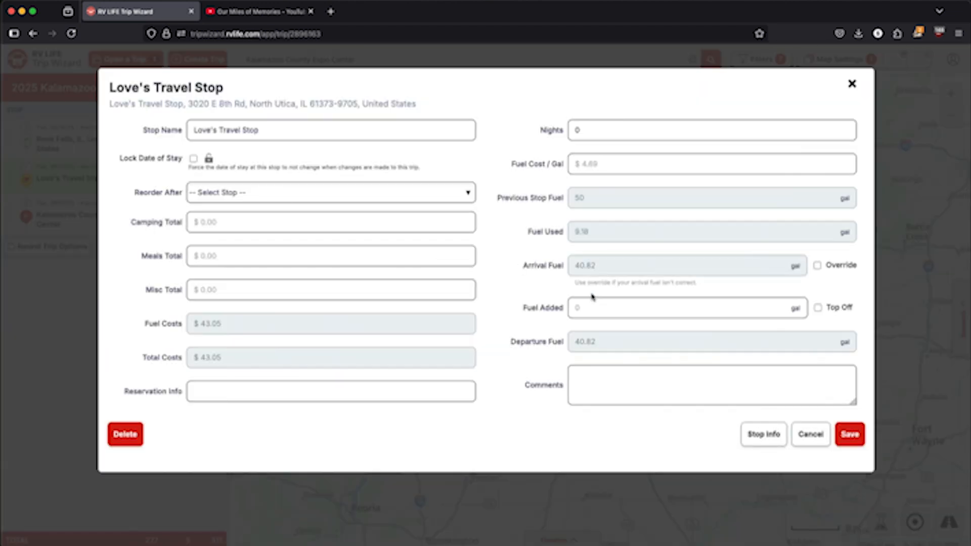
pyautogui.click(818, 308)
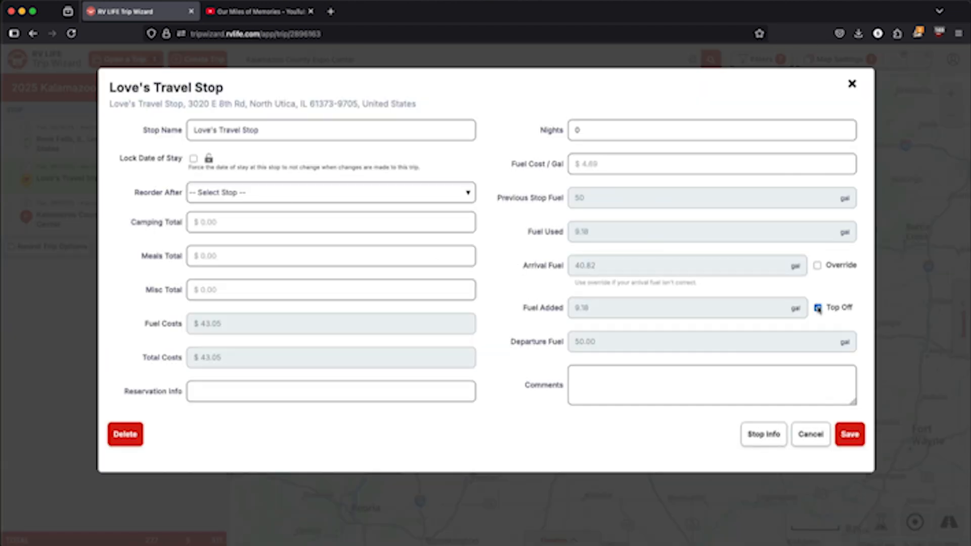
pyautogui.click(850, 435)
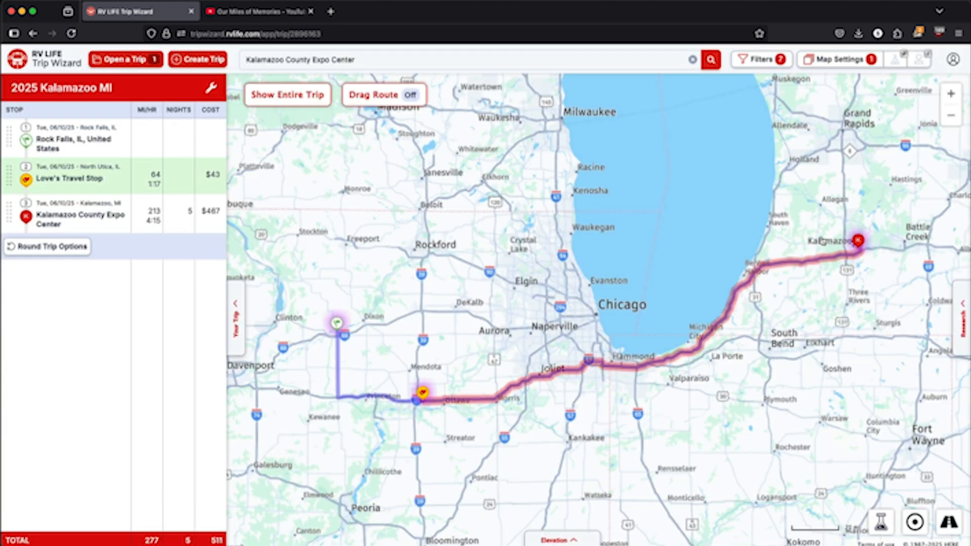